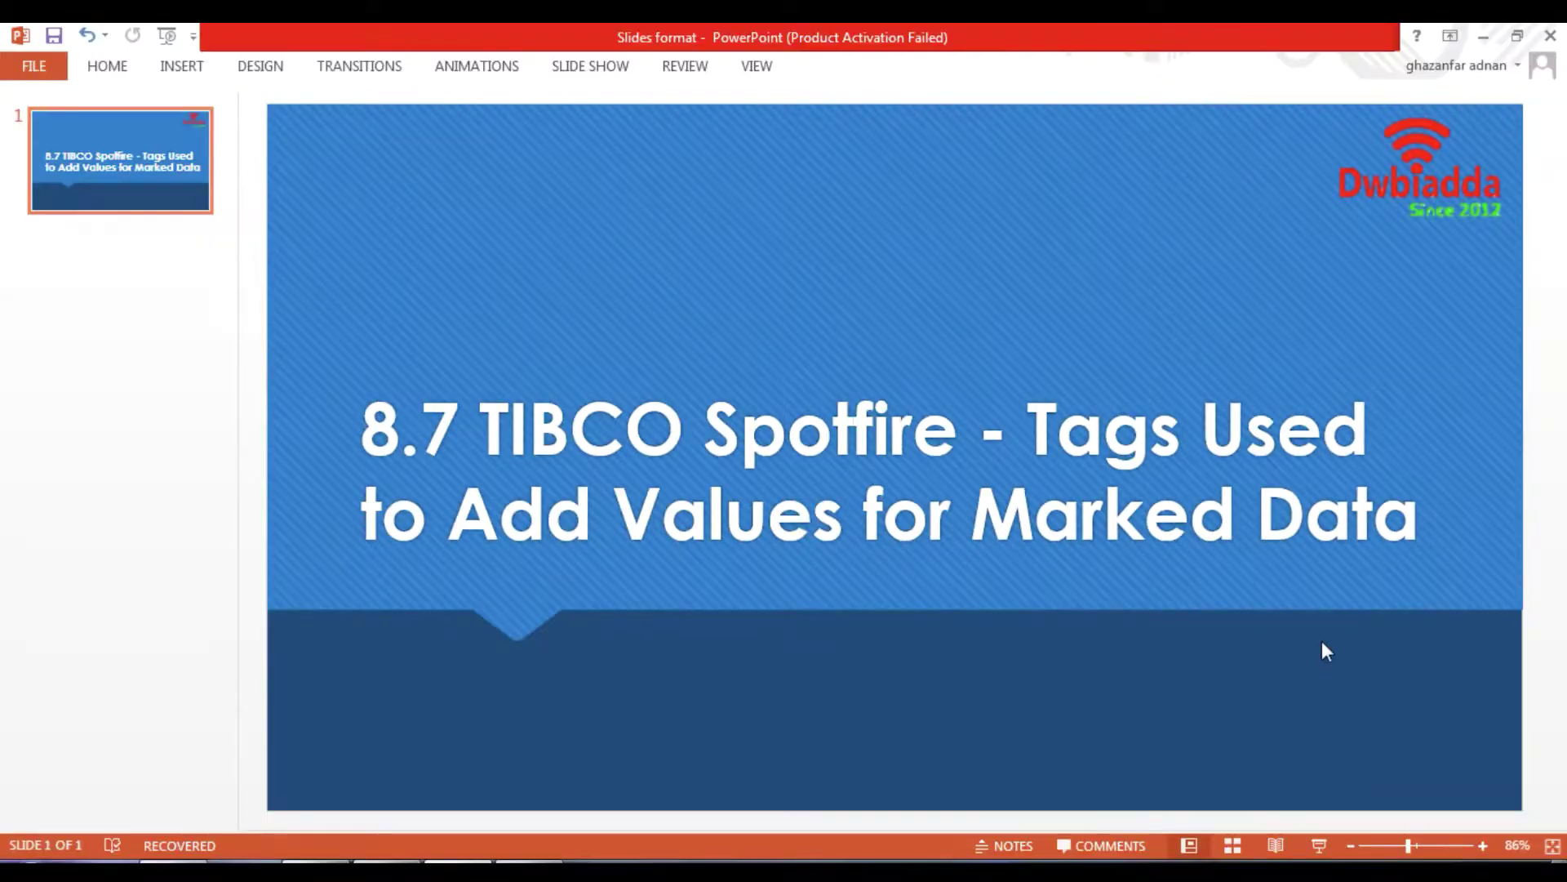
Switch to Spotfire and add a Price vs. Unit Cost scatter plot coloured by Channel
{"action": "mouse_move", "coordinate": [458, 869]}
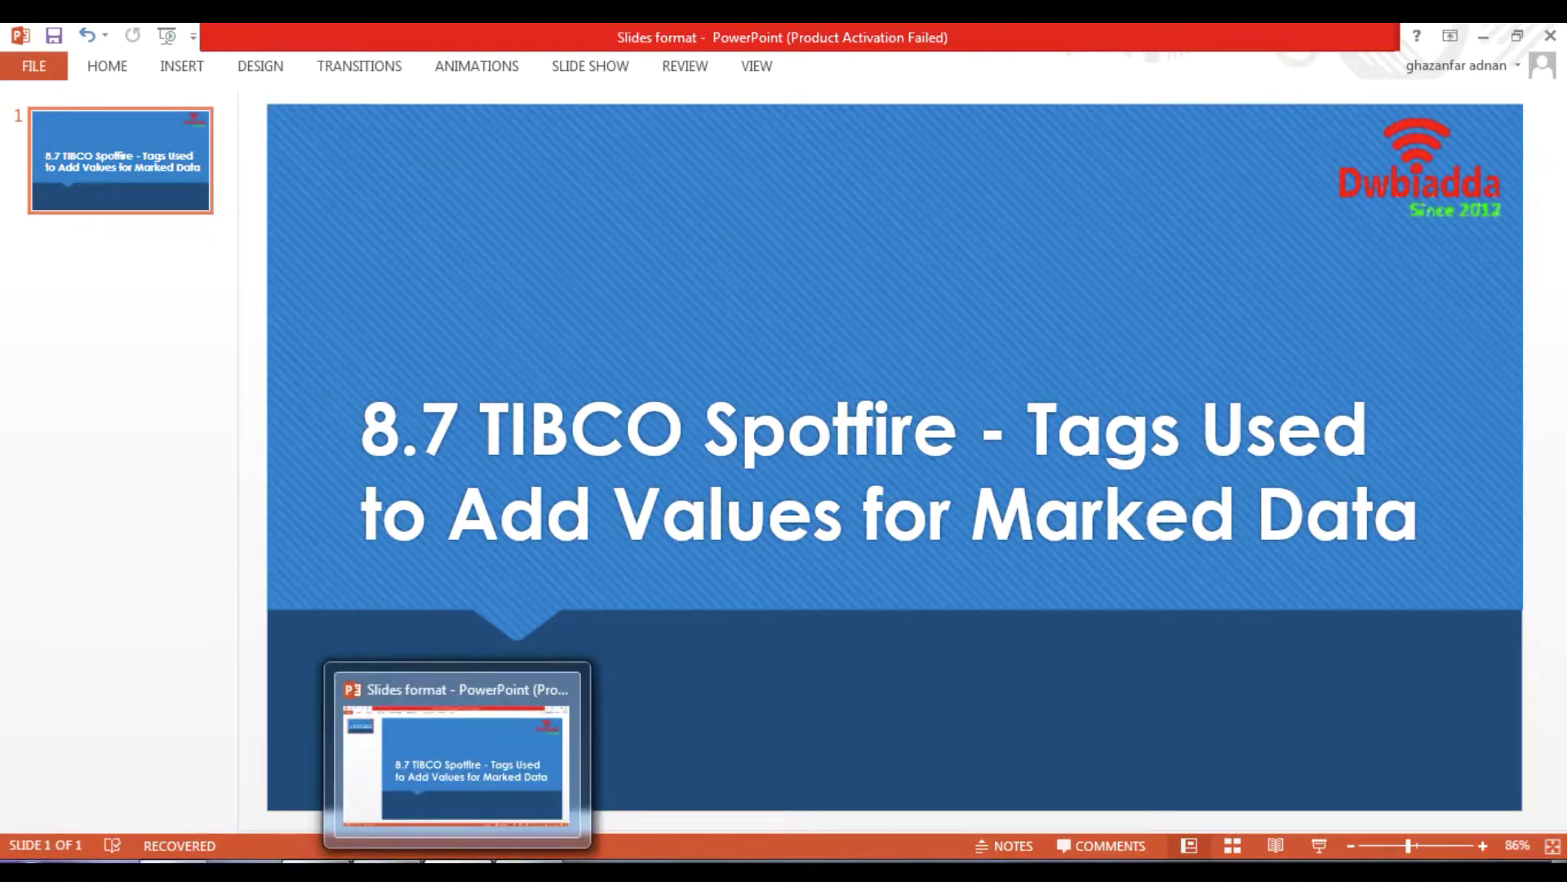
{"action": "left_click", "coordinate": [387, 870]}
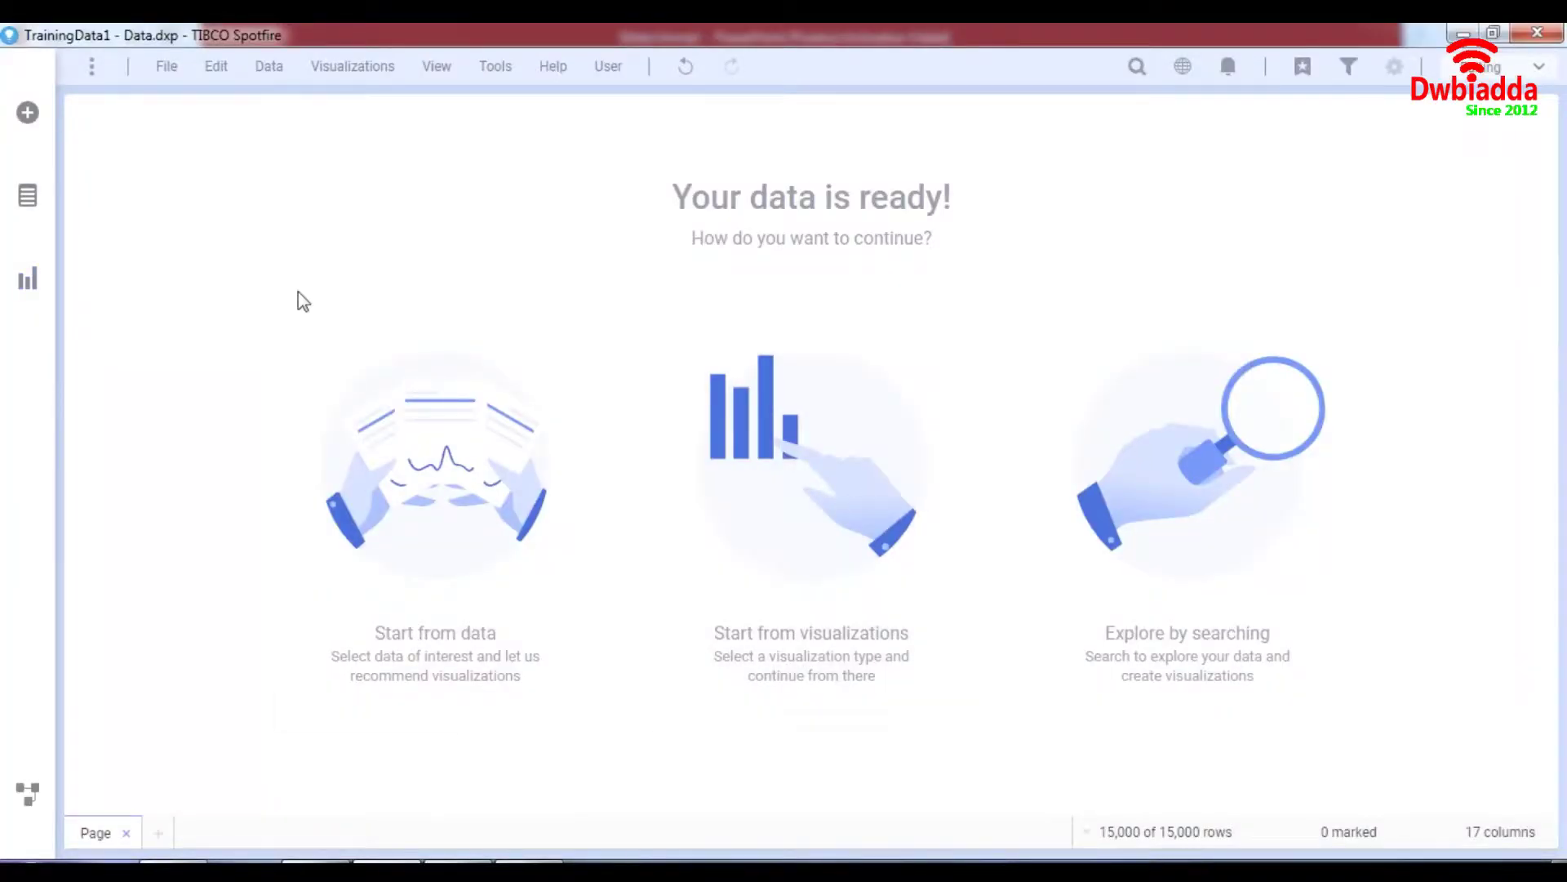
{"action": "left_click", "coordinate": [25, 284]}
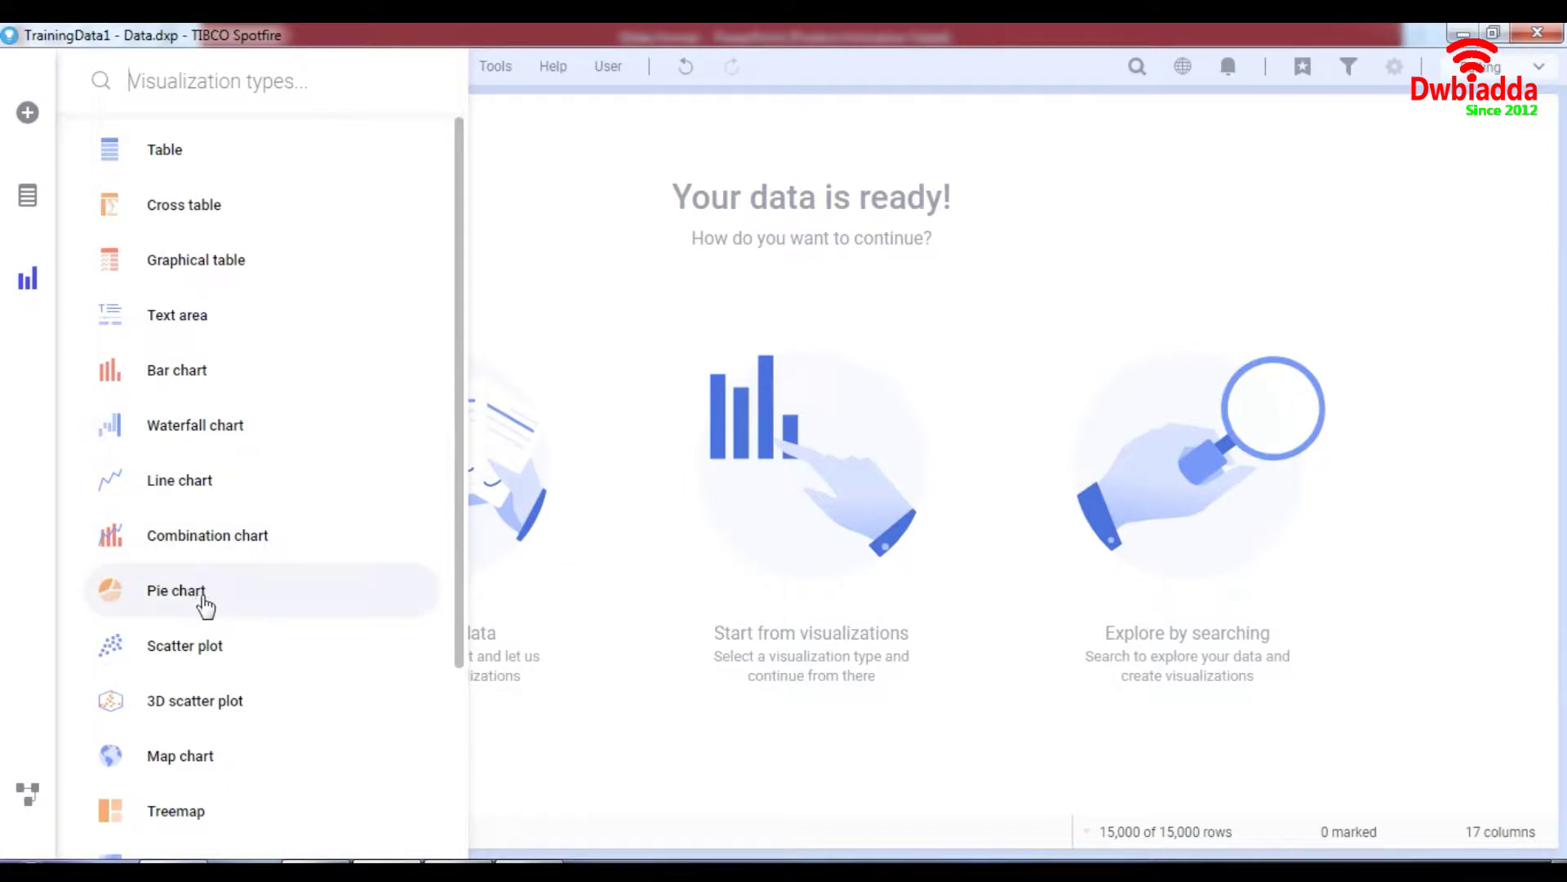
{"action": "left_click", "coordinate": [216, 646]}
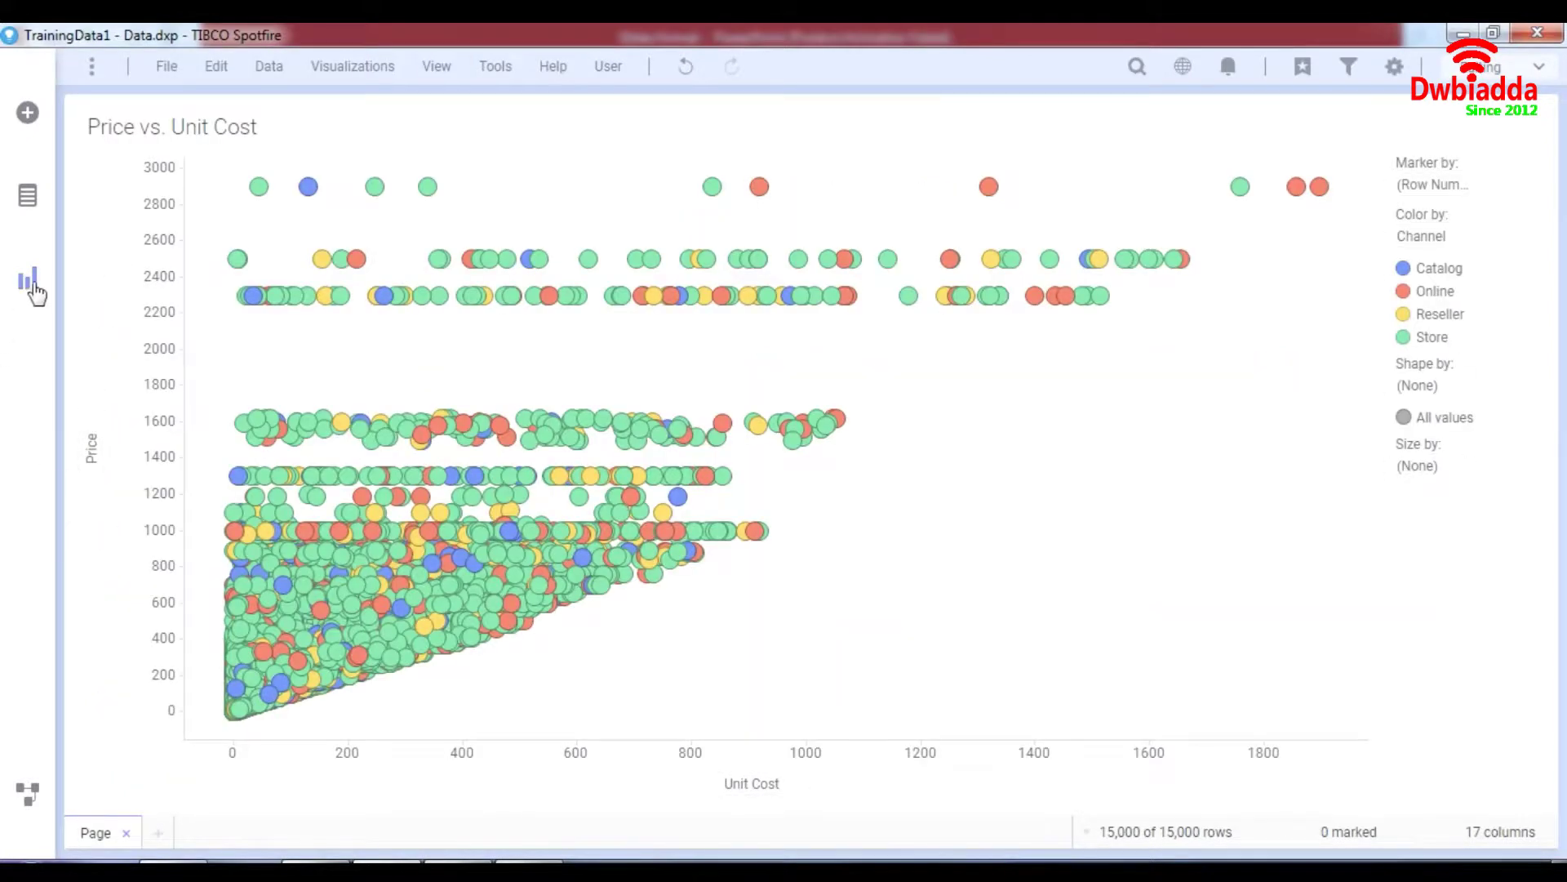
Try a bar chart placed below the scatter plot, resize the split, then remove it
{"action": "left_click", "coordinate": [35, 284]}
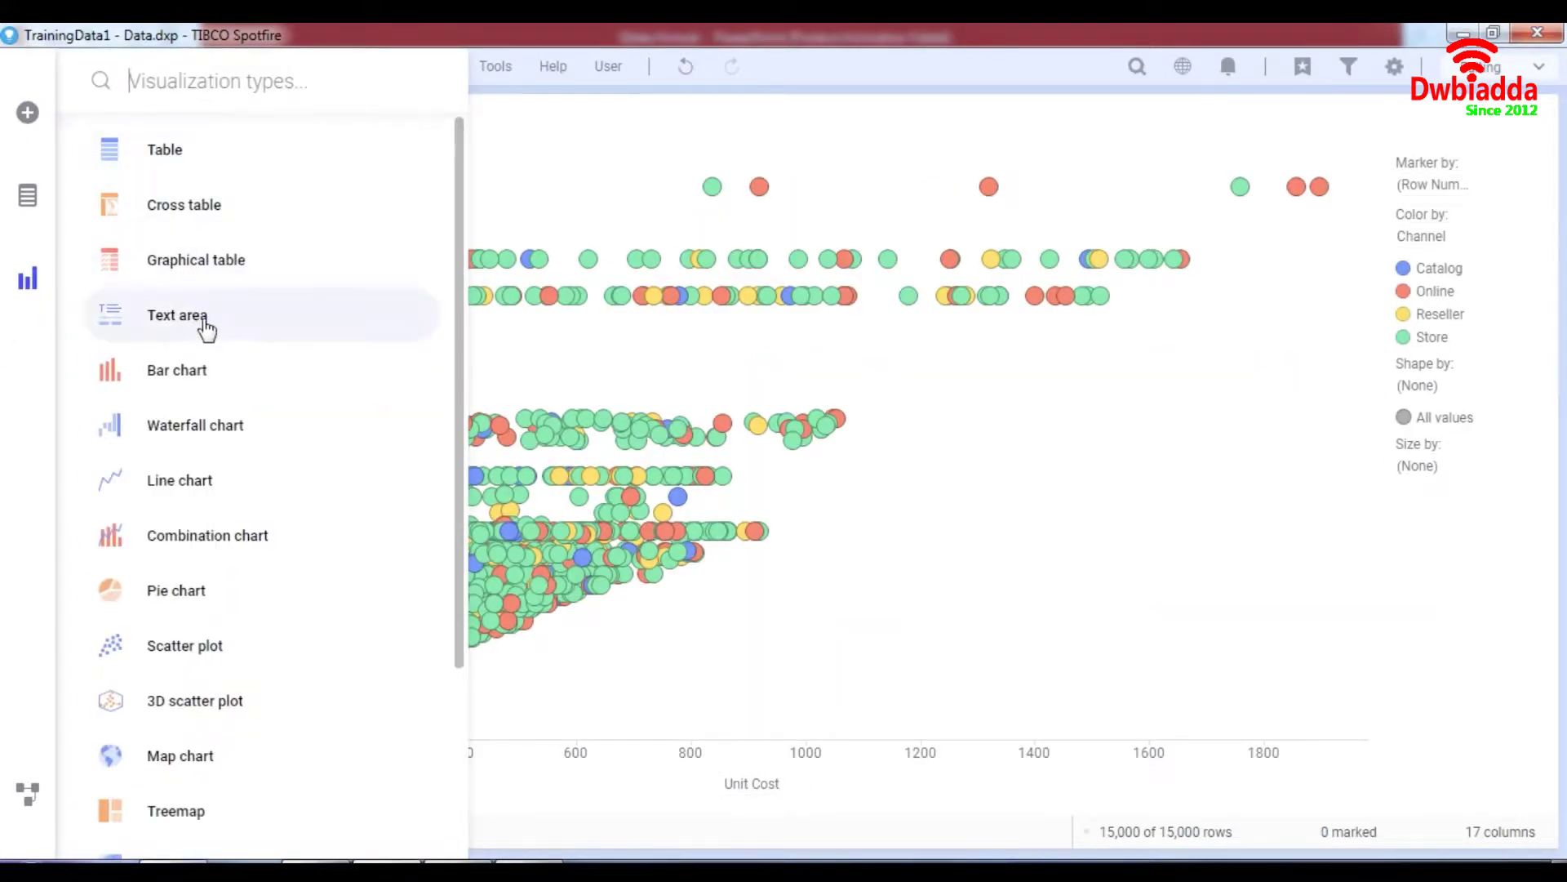
{"action": "left_click", "coordinate": [219, 381]}
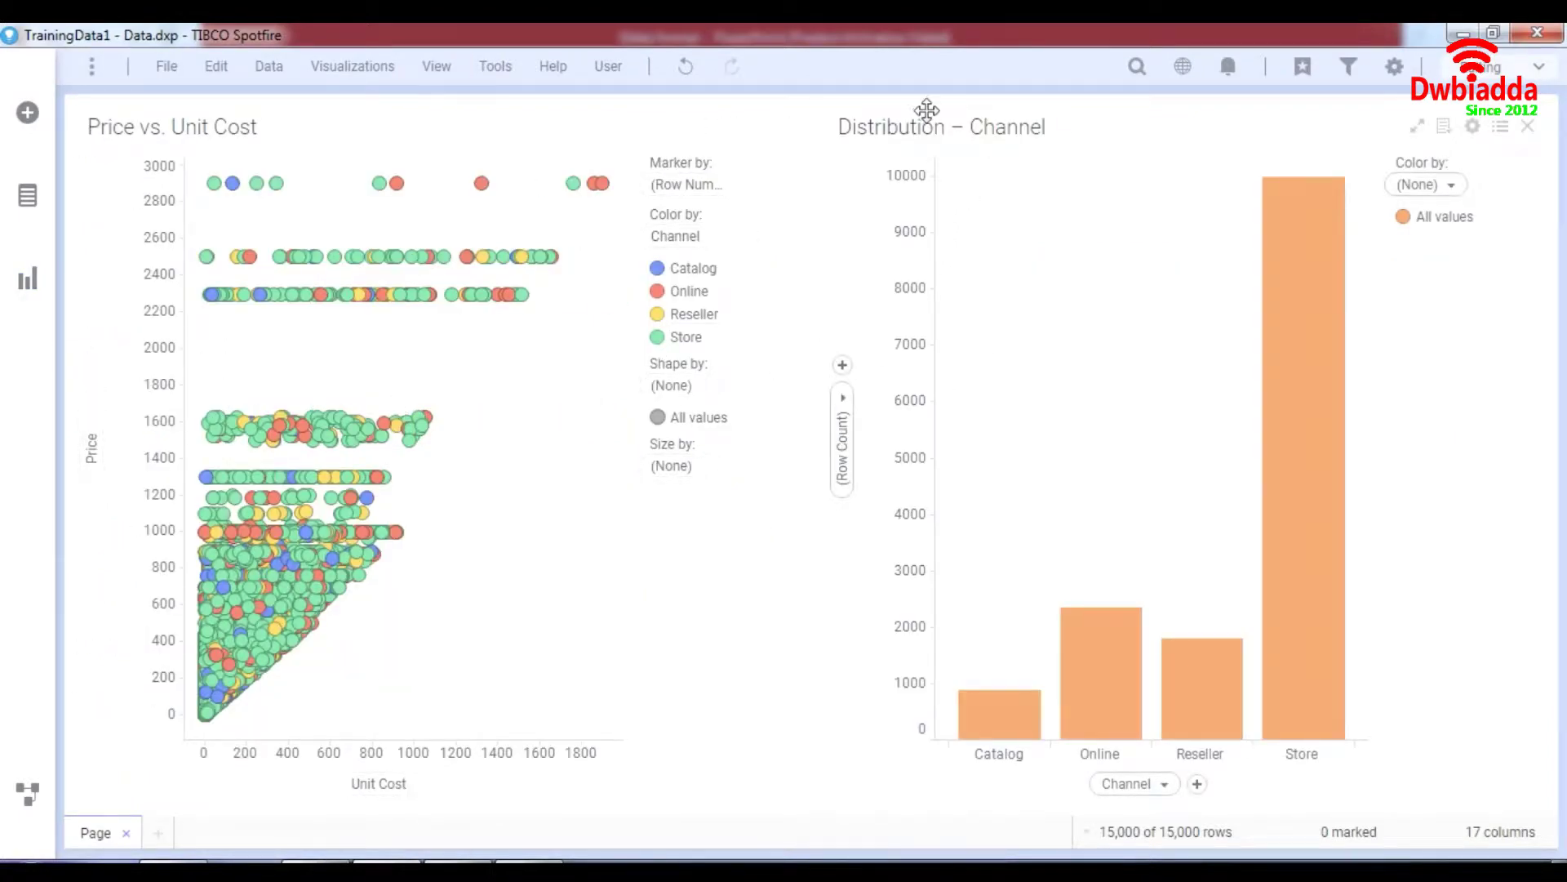
{"action": "left_click_drag", "start_coordinate": [928, 109], "coordinate": [561, 726]}
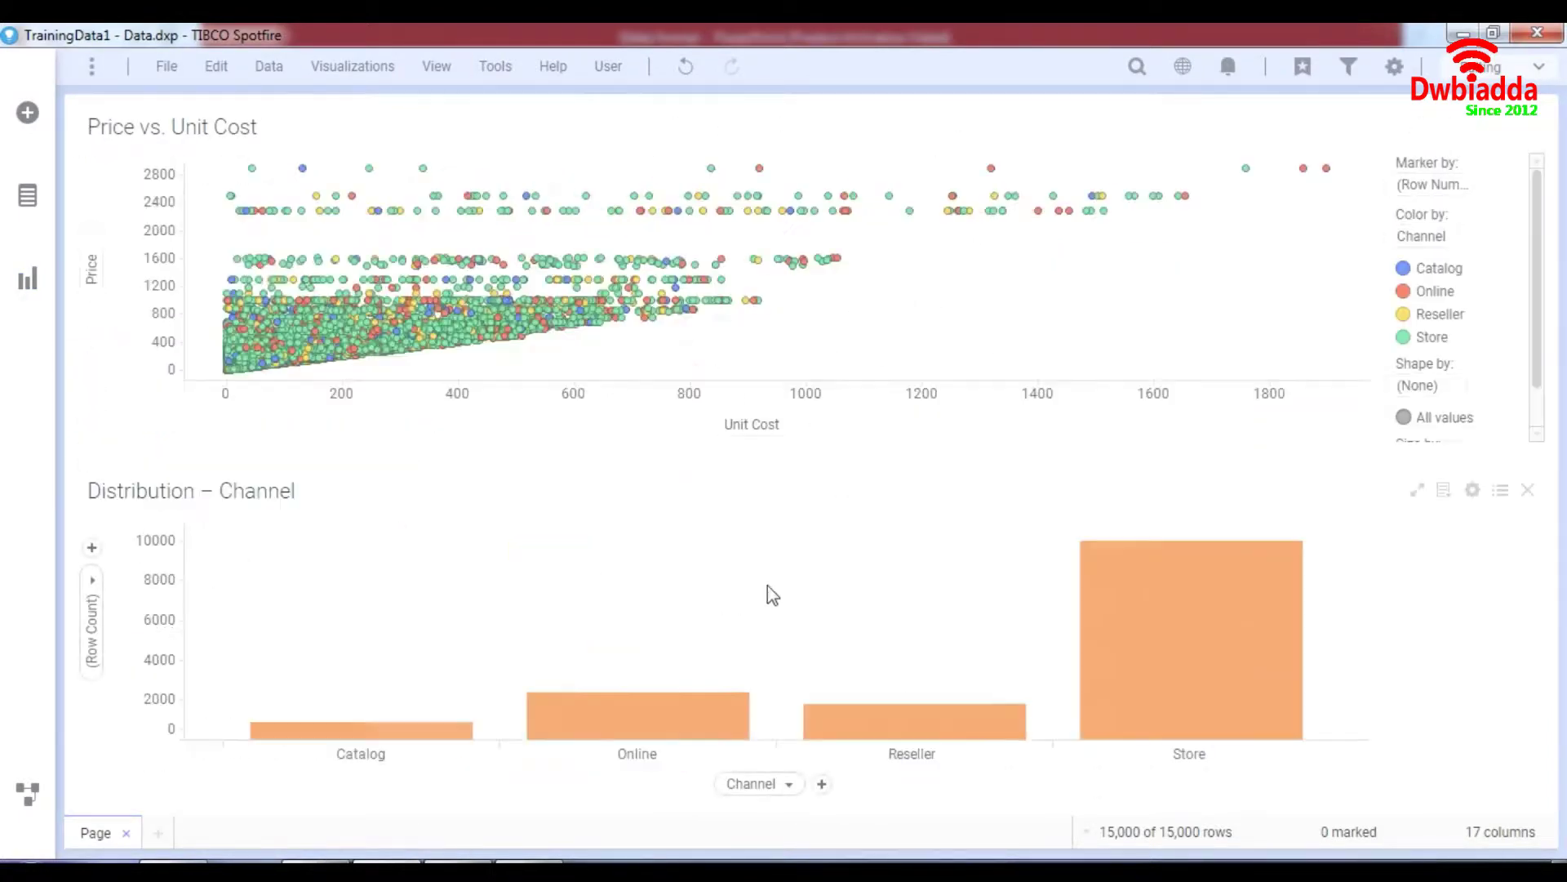
{"action": "left_click_drag", "start_coordinate": [724, 452], "coordinate": [740, 527]}
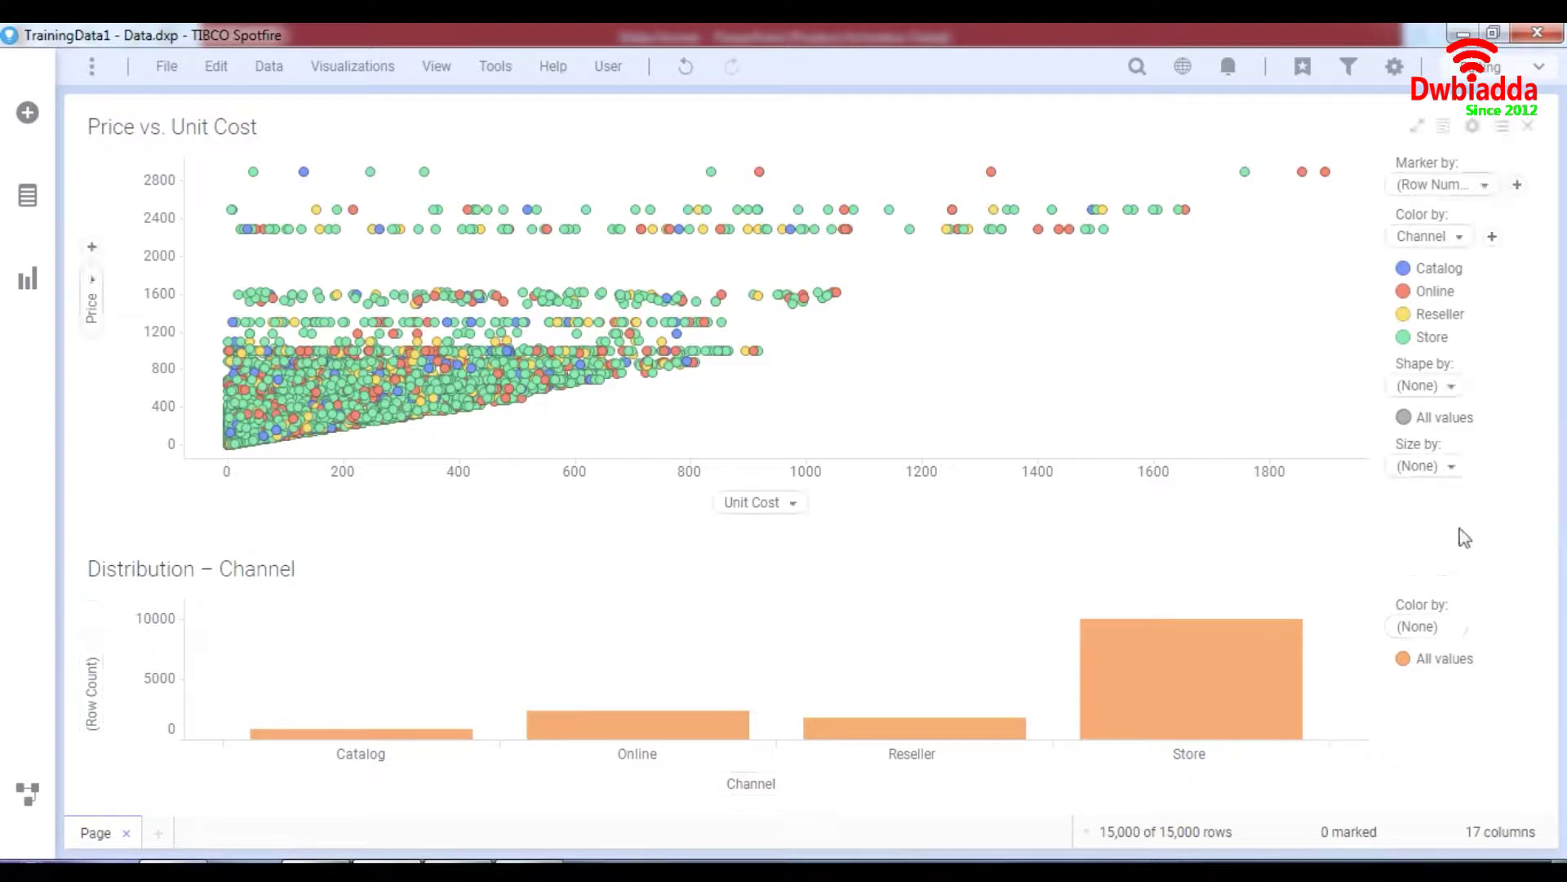
{"action": "left_click", "coordinate": [1527, 569]}
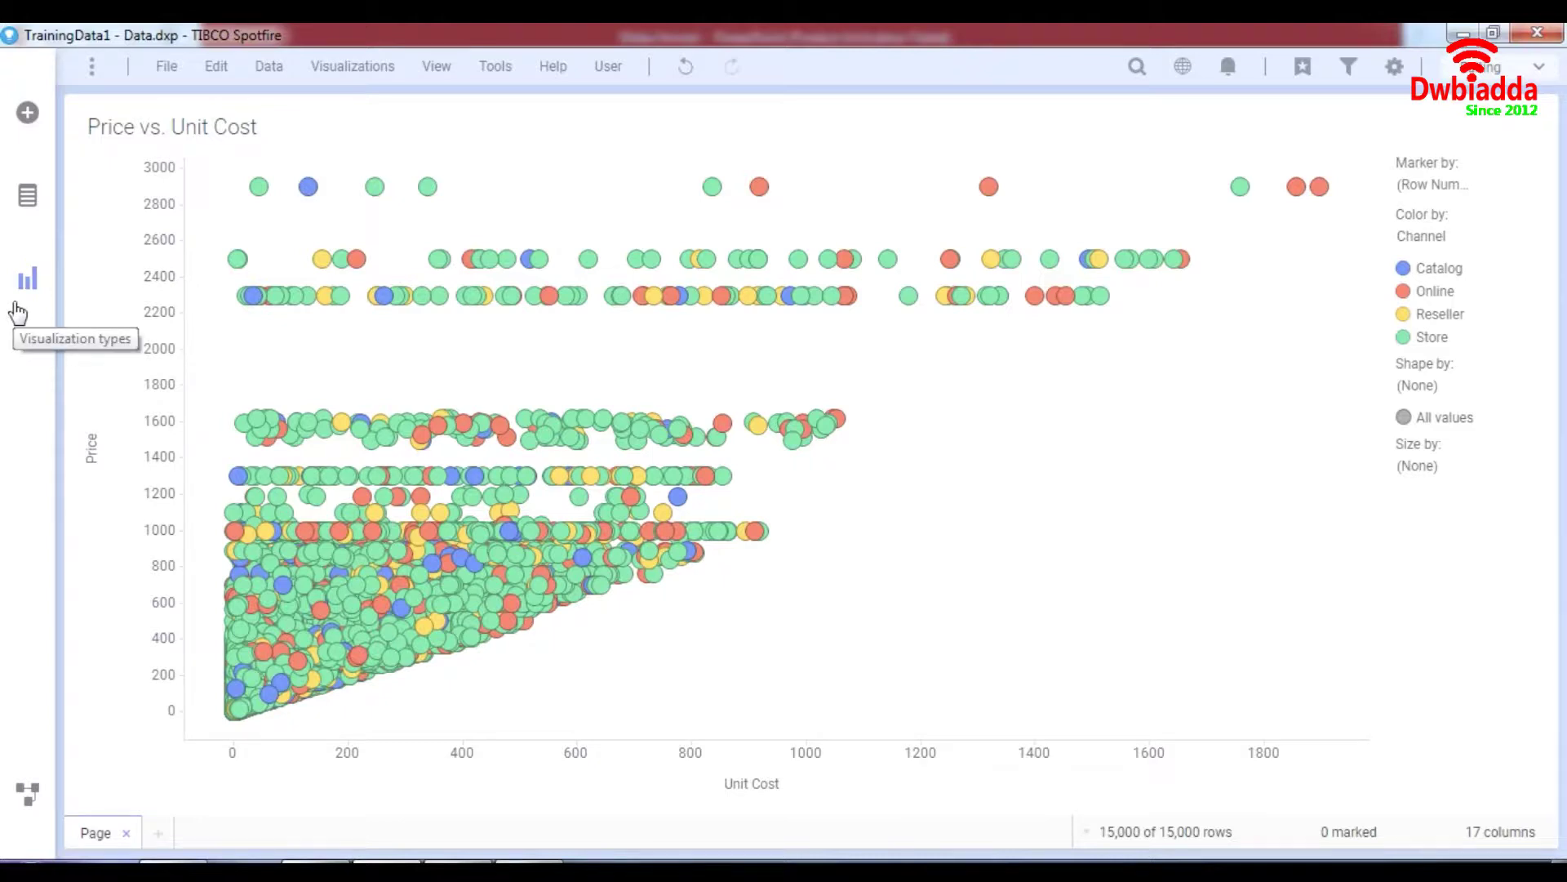
Show the Tags pane beside the scatter plot
{"action": "left_click", "coordinate": [423, 84]}
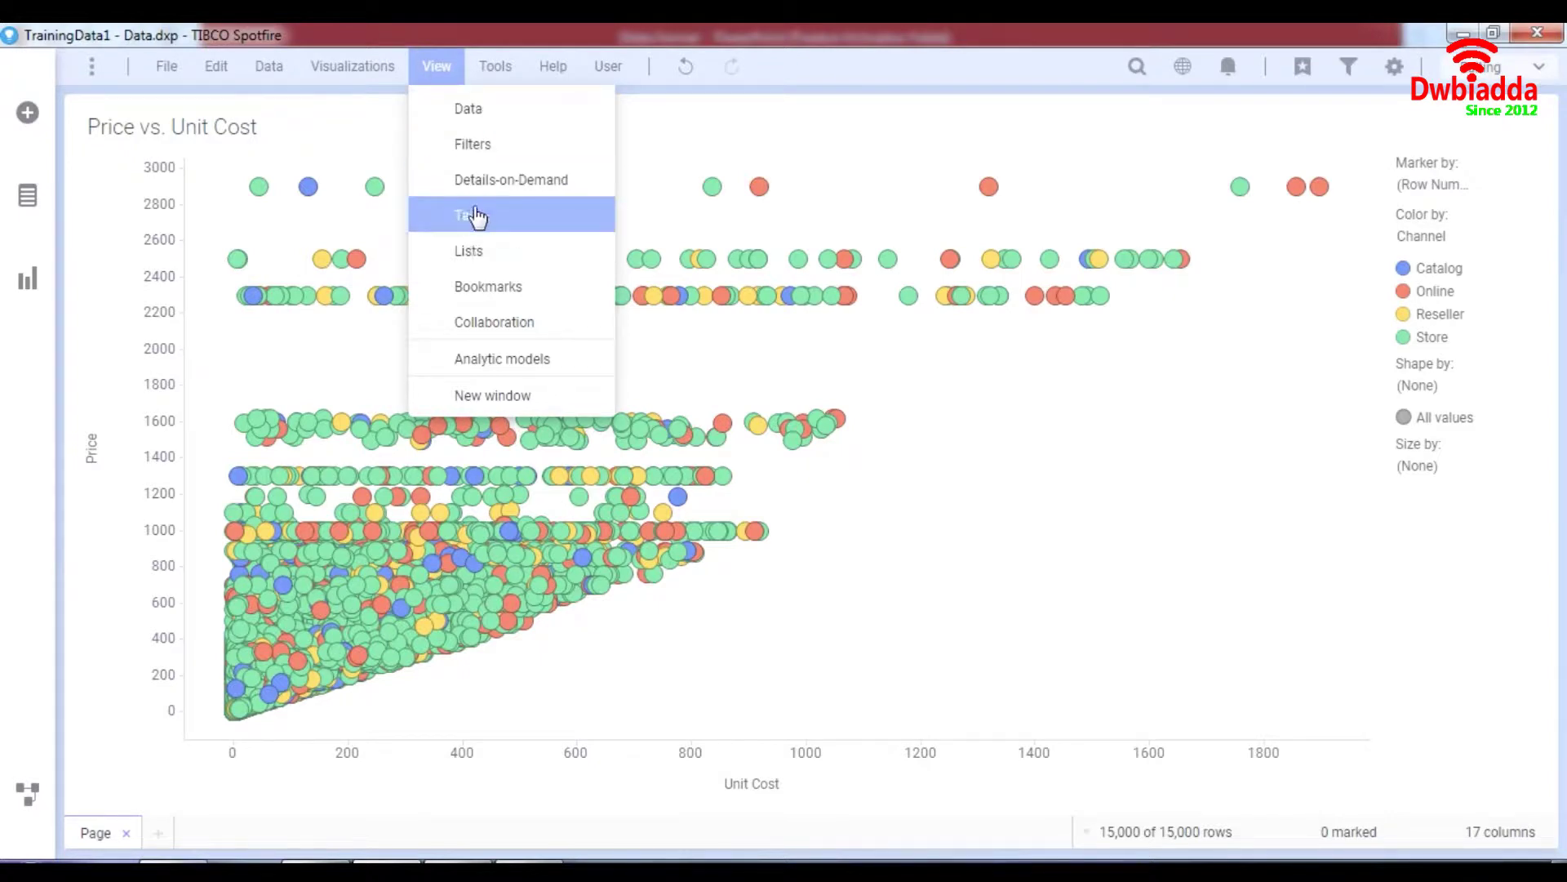
{"action": "left_click", "coordinate": [889, 370]}
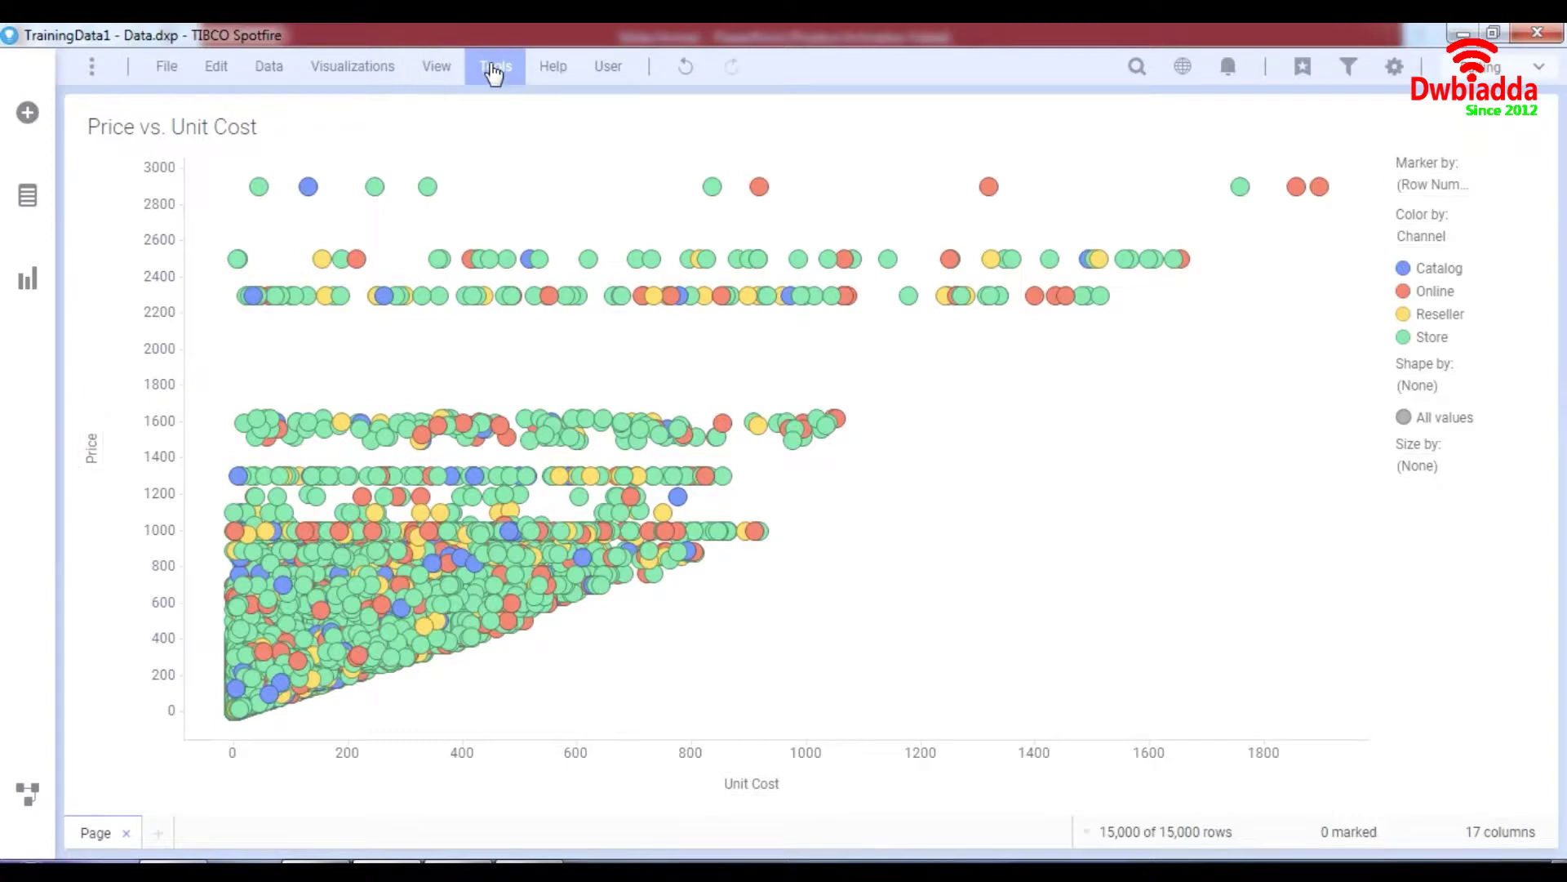
{"action": "left_click", "coordinate": [451, 70]}
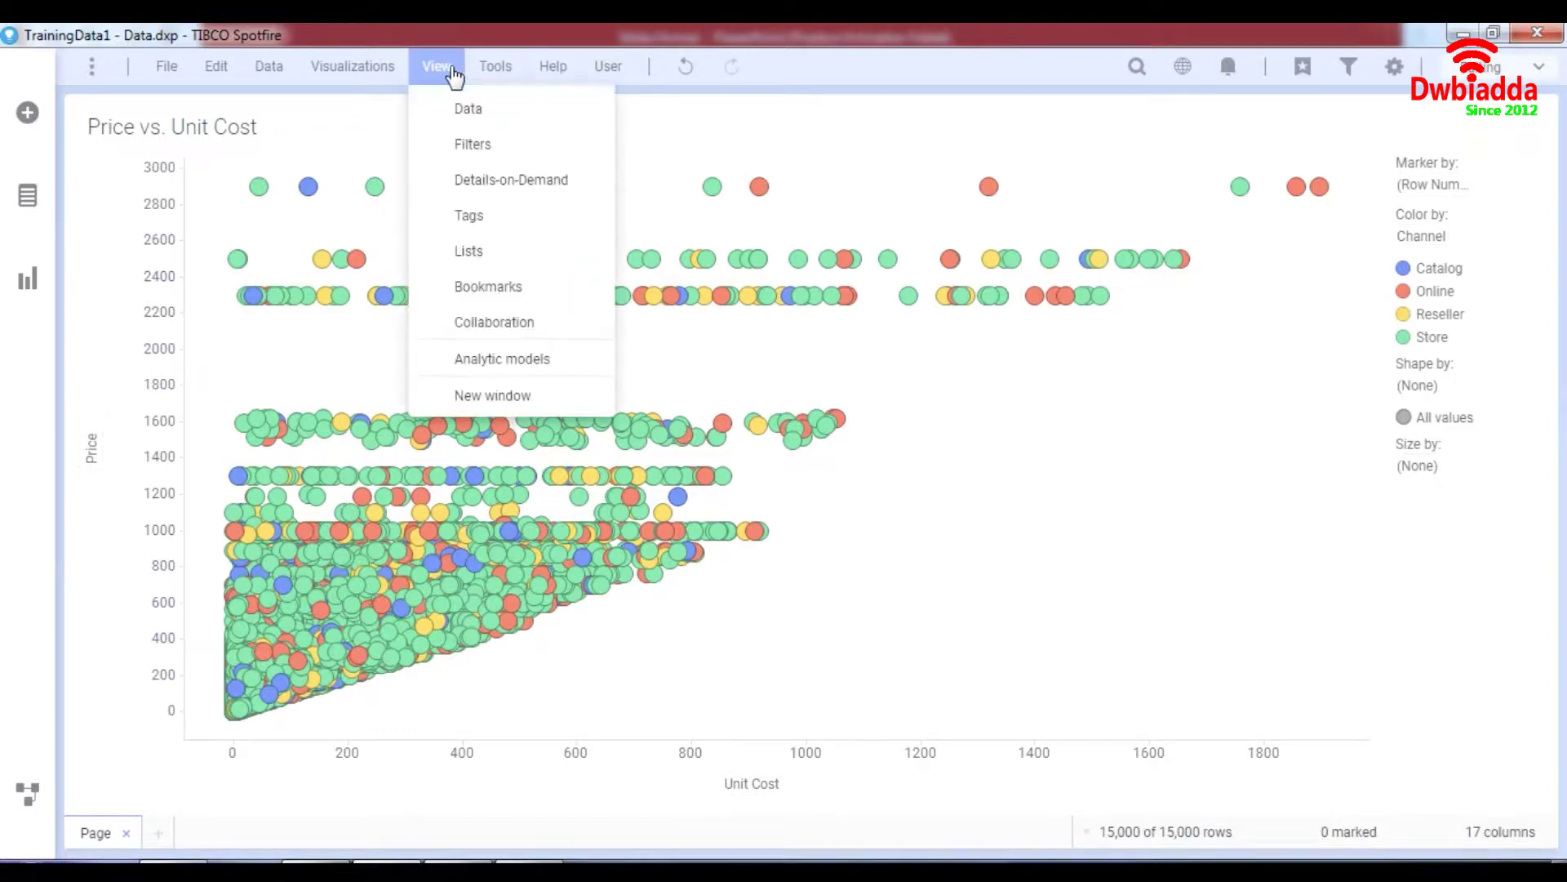
{"action": "left_click", "coordinate": [482, 216]}
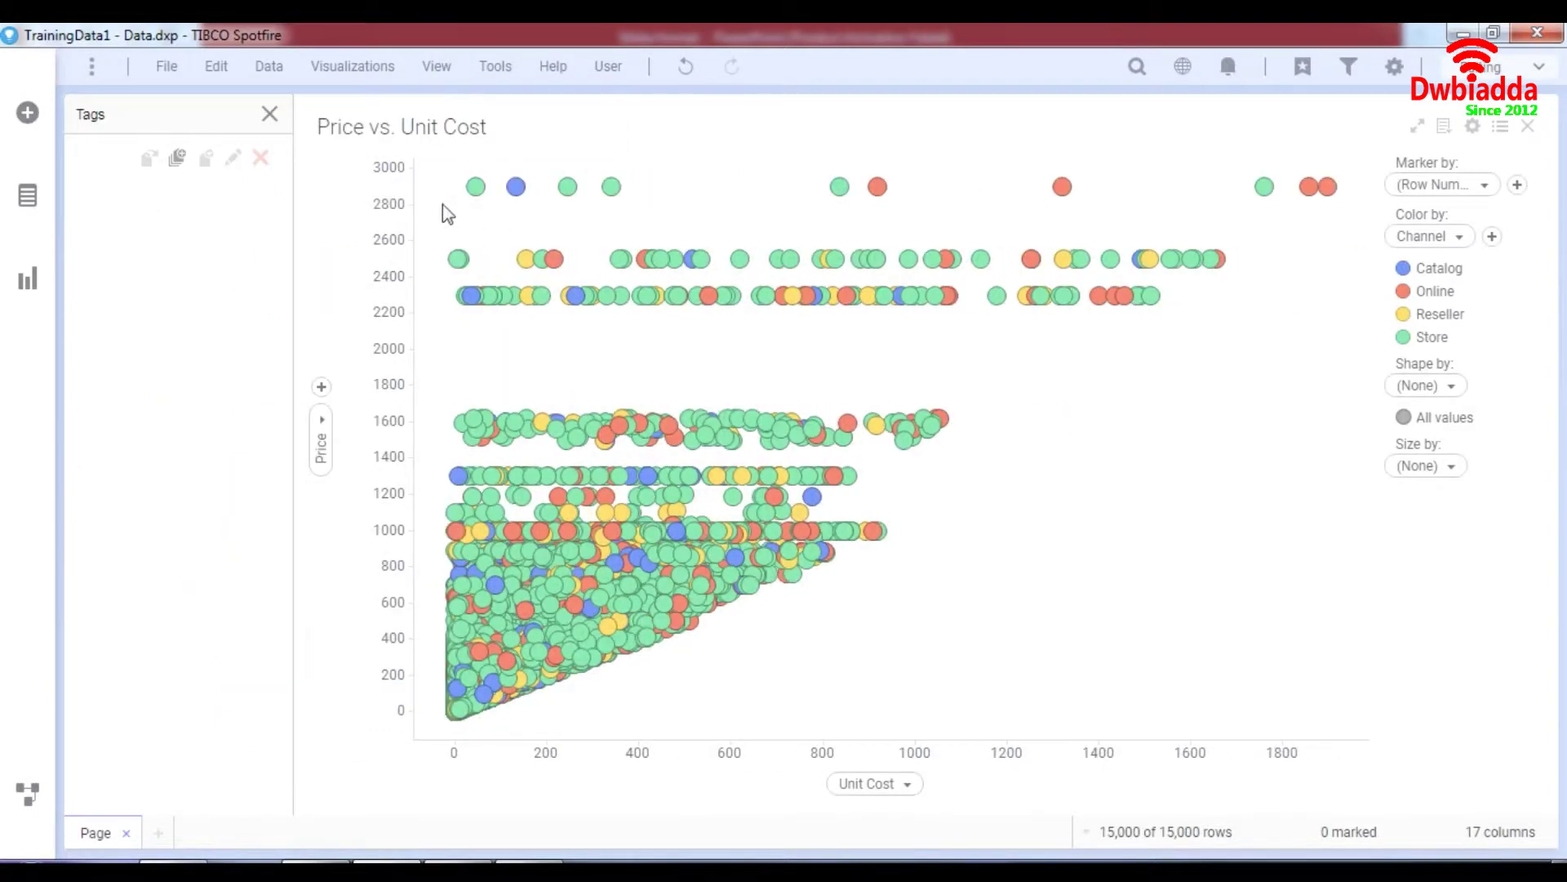
Create a new tag collection named 'hierarchy'
{"action": "left_click", "coordinate": [176, 159]}
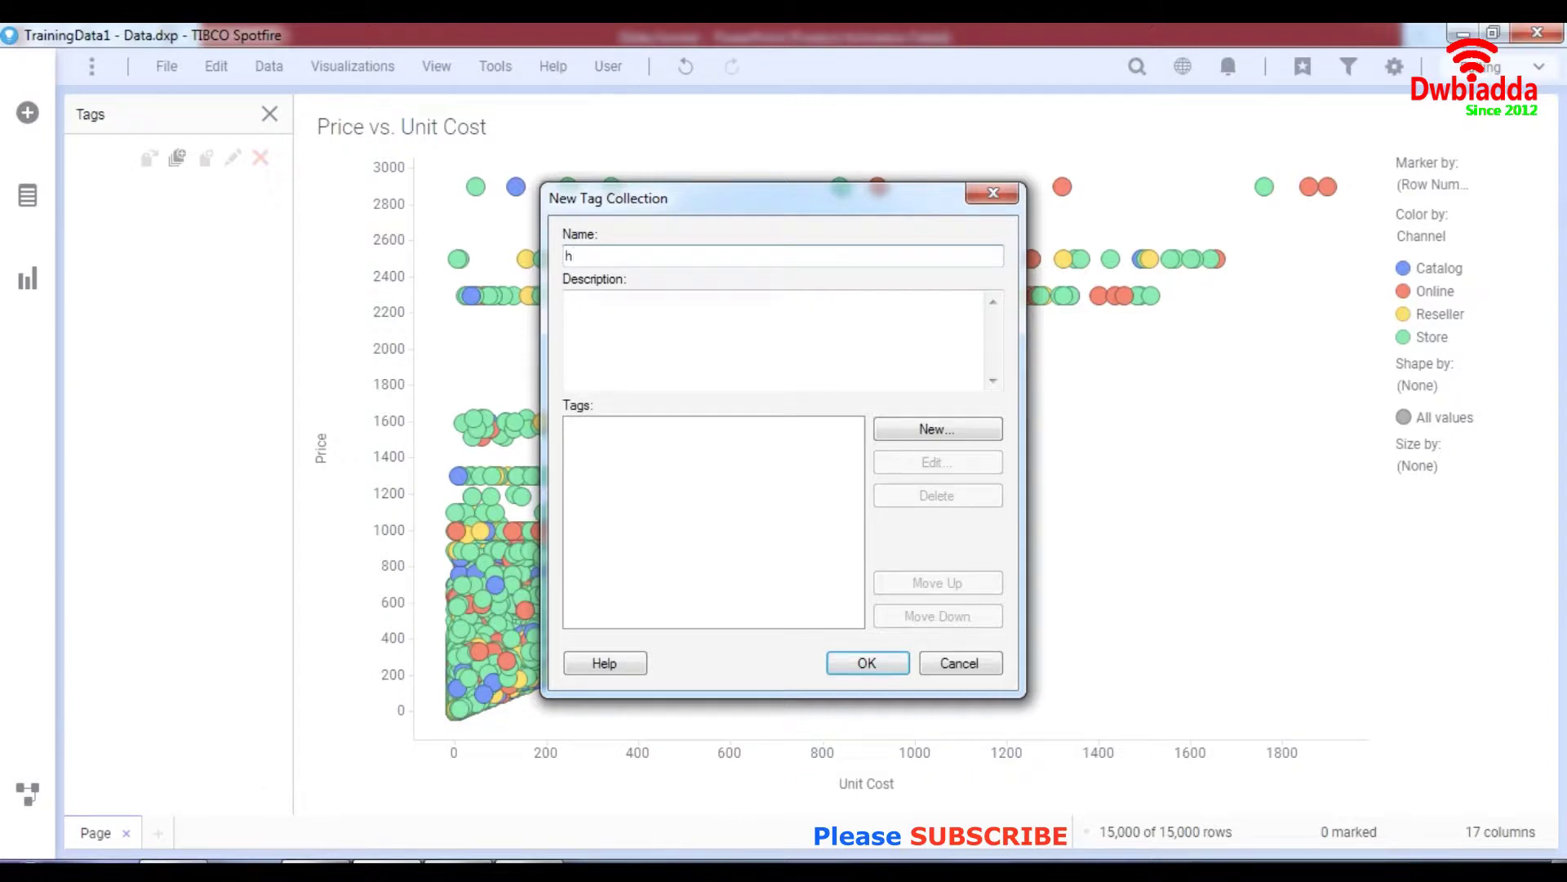
{"action": "type", "text": "ierarchy"}
{"action": "key", "text": "Return"}
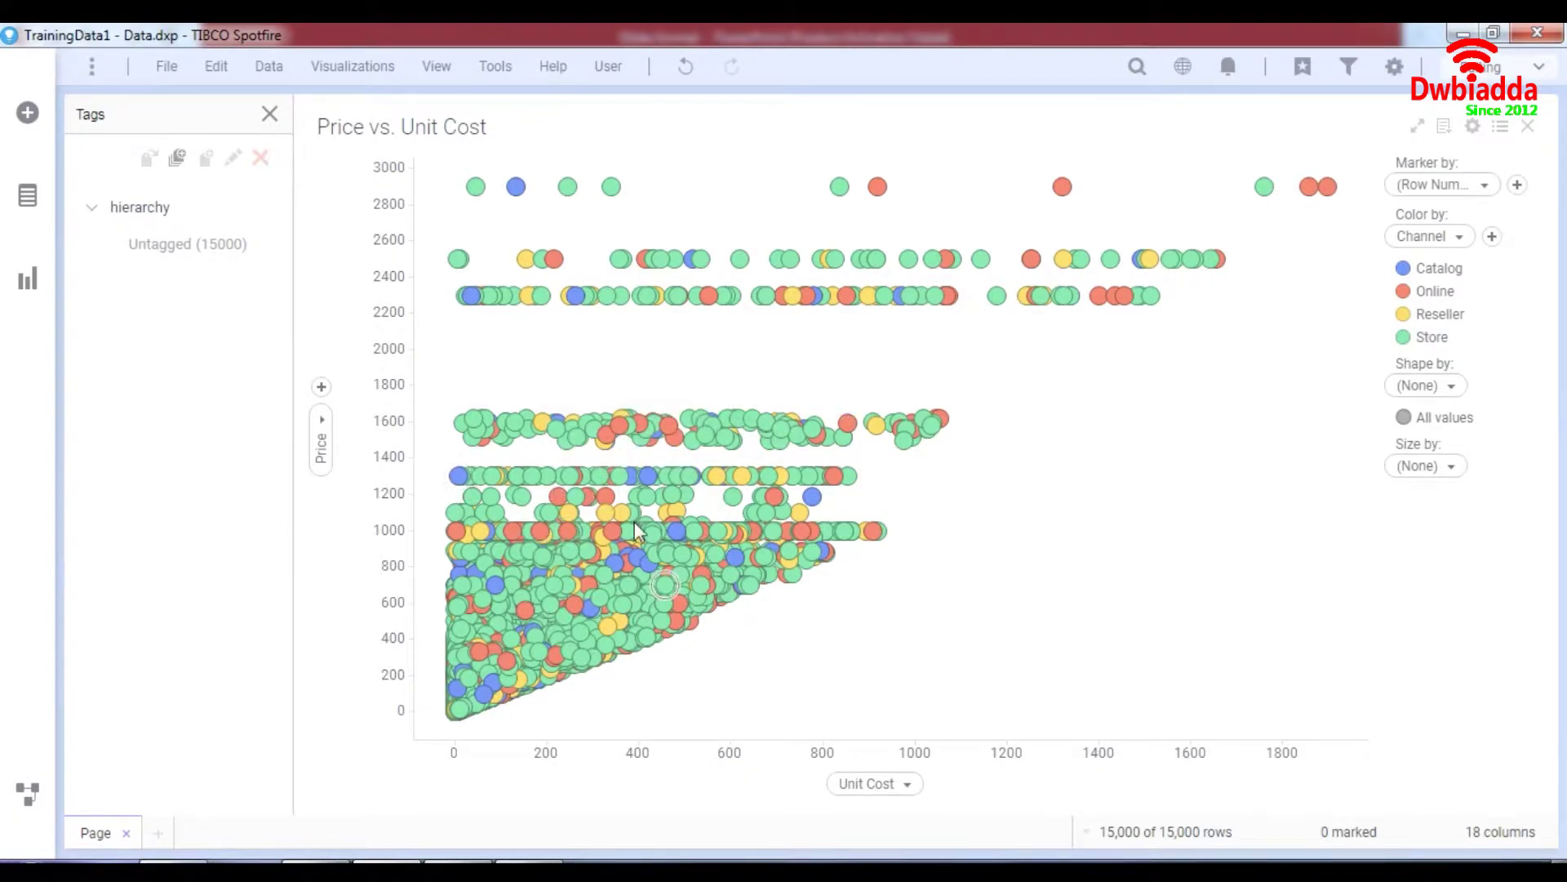
Mark the scatter-plot points priced up to about 1000, selecting 14,553 rows
{"action": "mouse_move", "coordinate": [512, 560]}
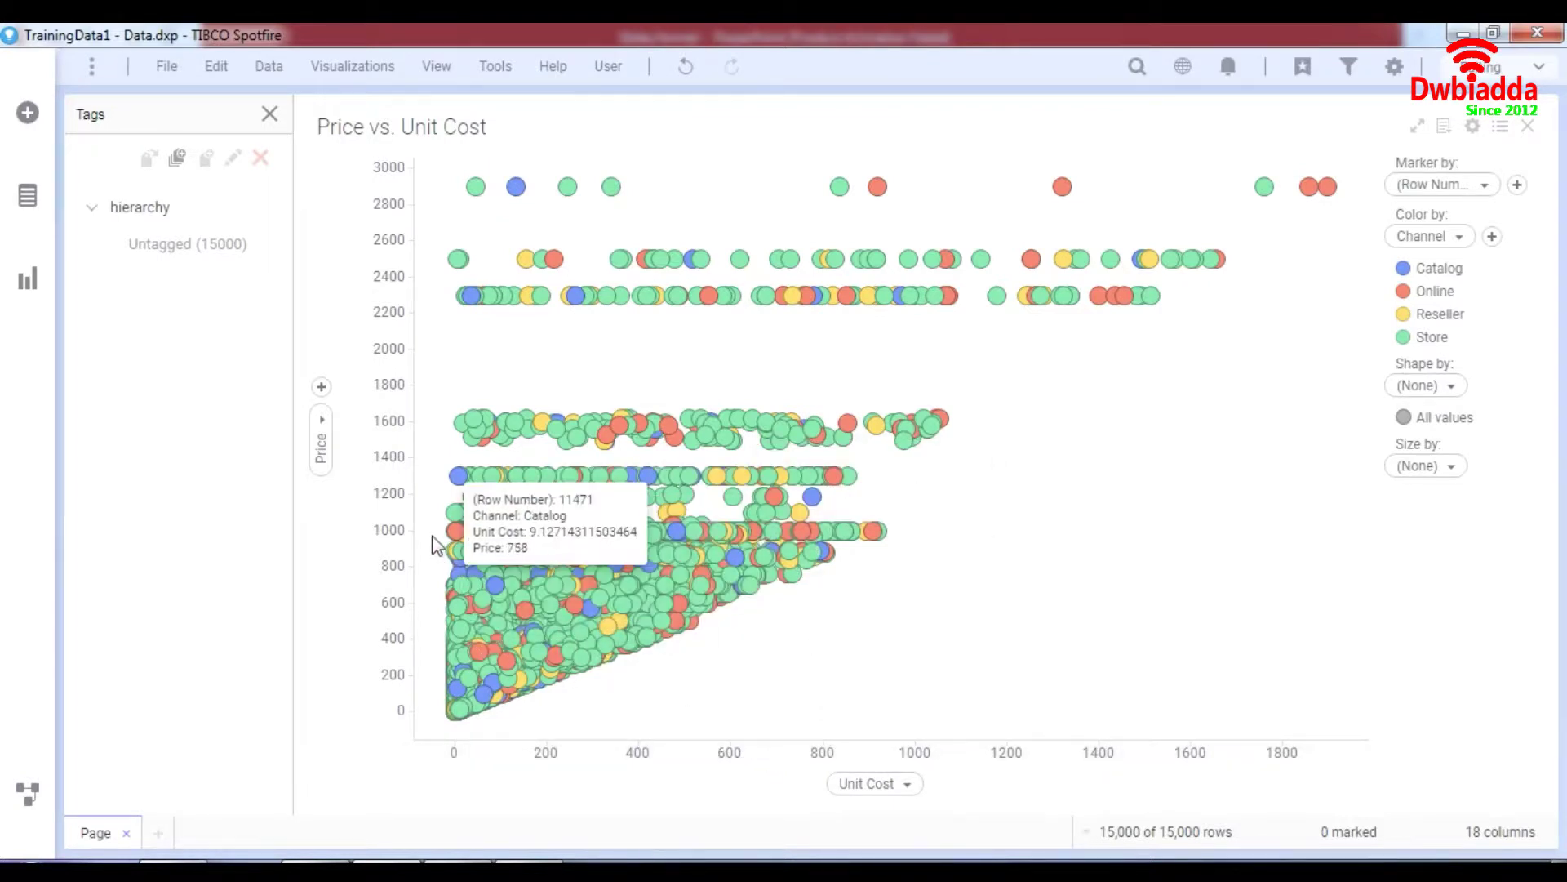
{"action": "left_click_drag", "start_coordinate": [424, 529], "coordinate": [827, 742]}
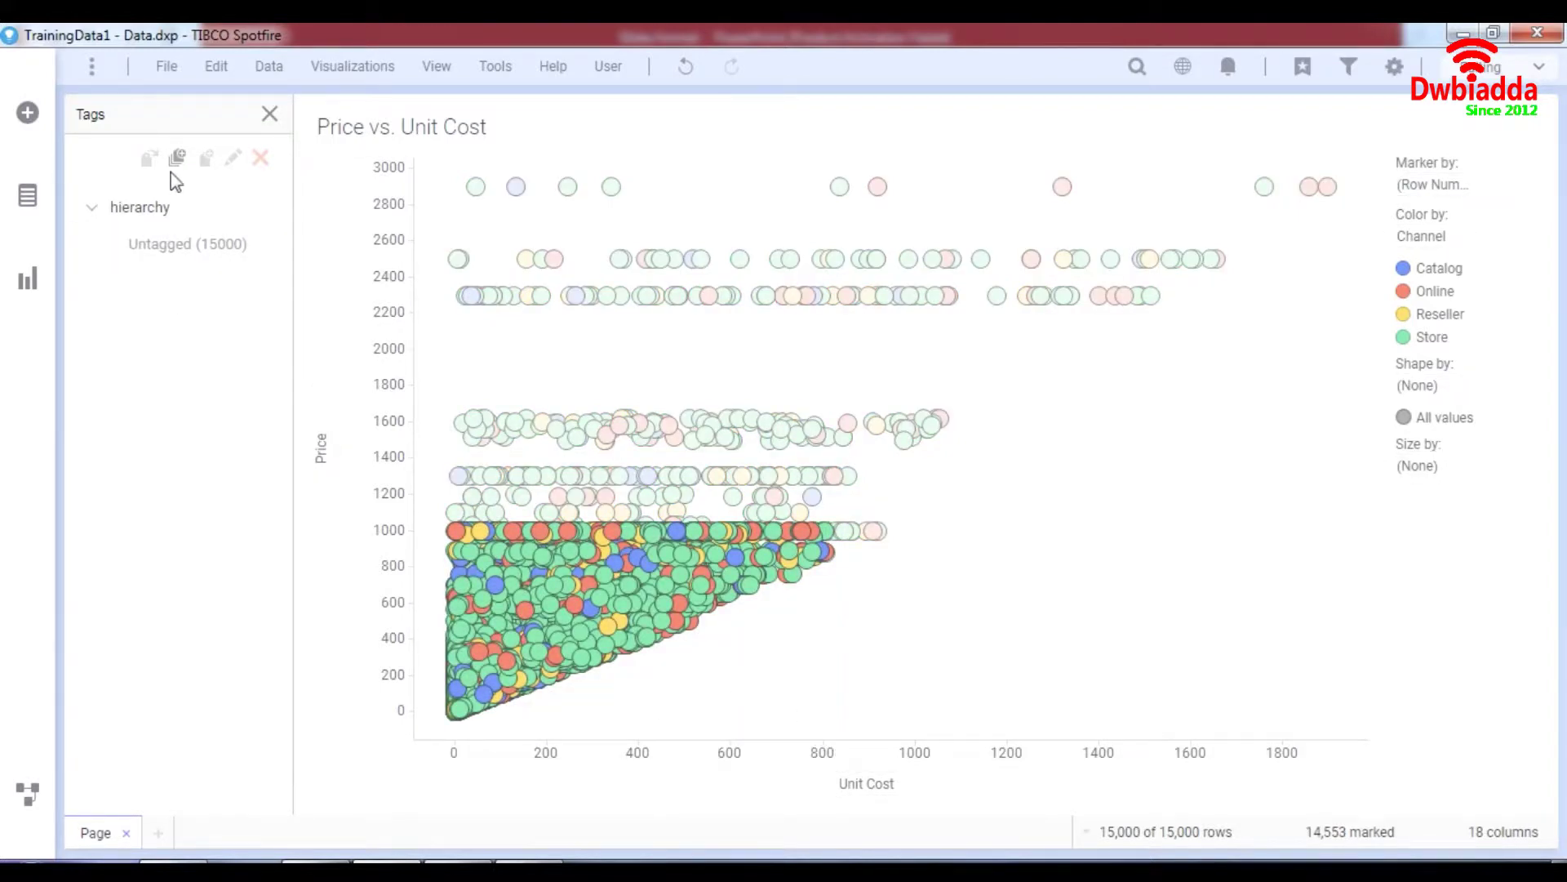
Add a 'demand' tag to hierarchy, attach it to the 14,553 marked rows, and clear marking
{"action": "left_click", "coordinate": [187, 218]}
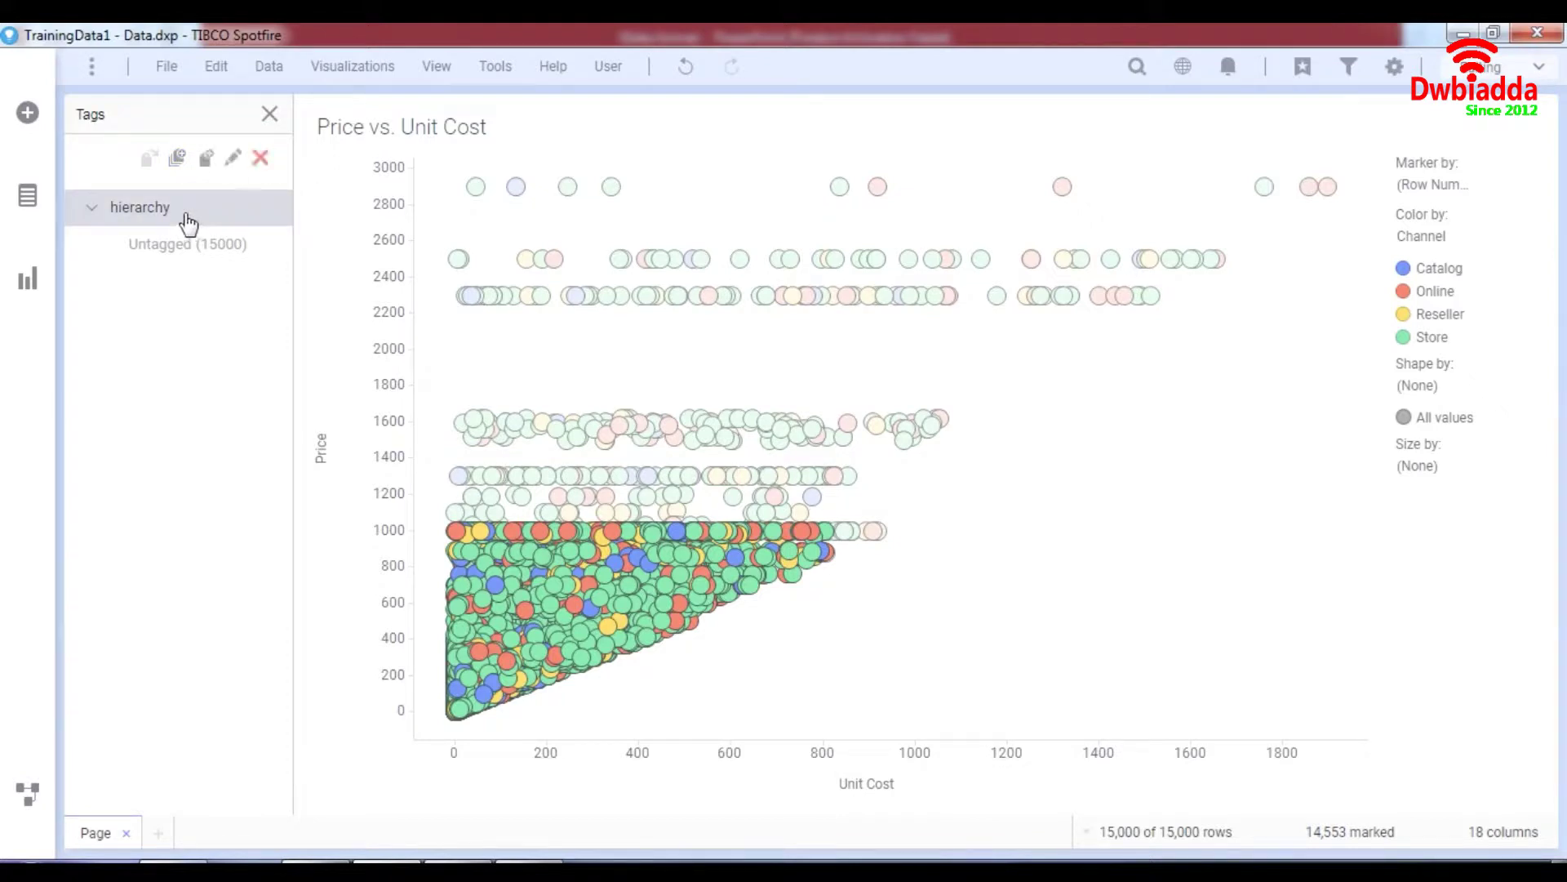
{"action": "left_click", "coordinate": [205, 160]}
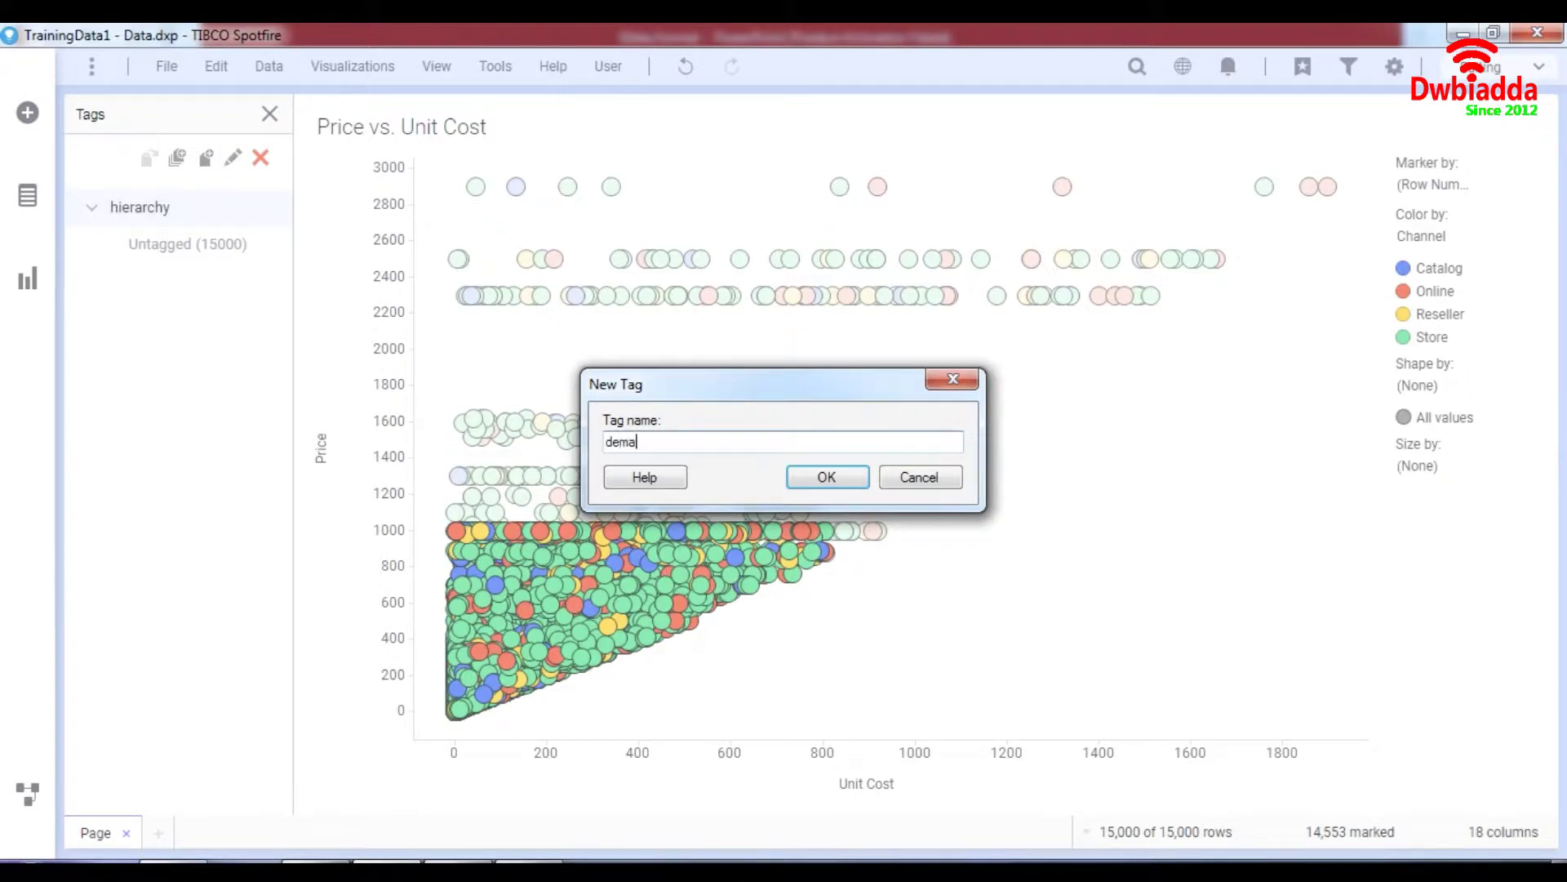
{"action": "key", "text": "Return"}
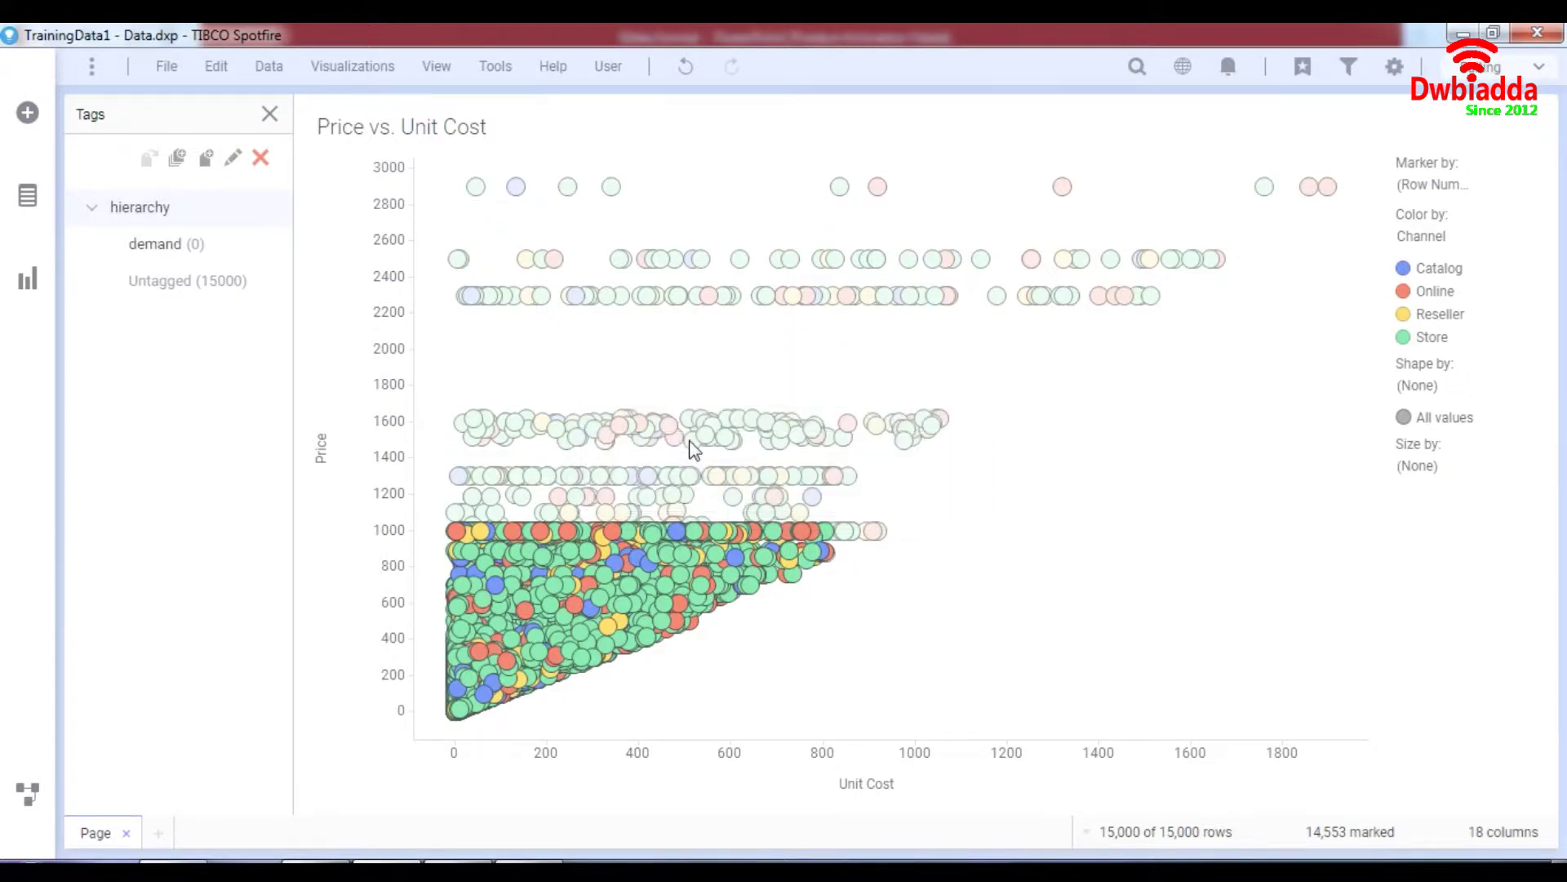
{"action": "left_click", "coordinate": [225, 243]}
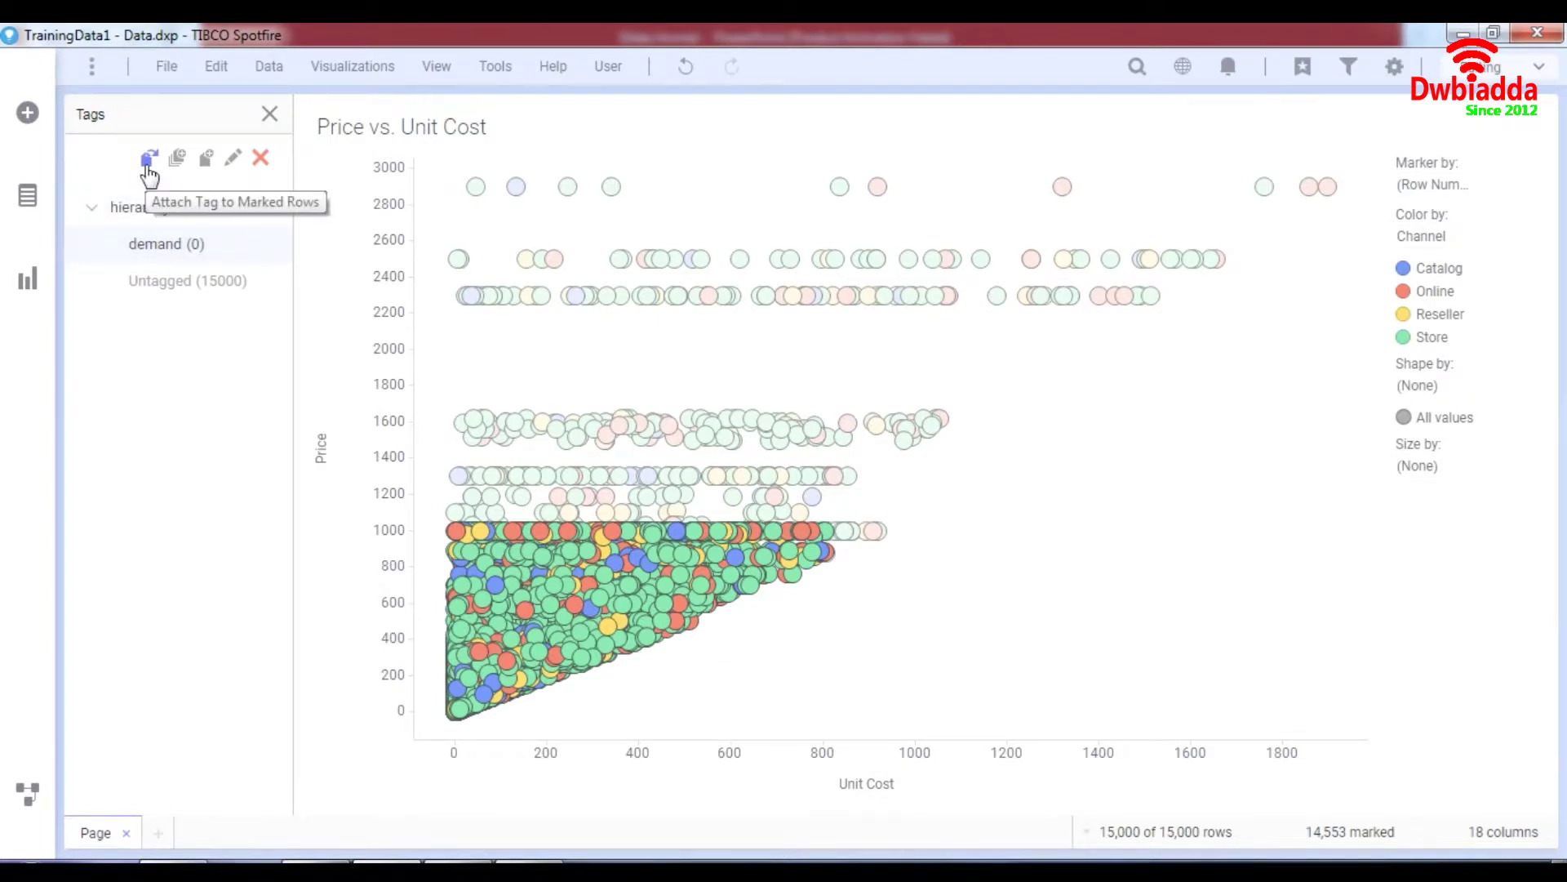
{"action": "left_click", "coordinate": [148, 166]}
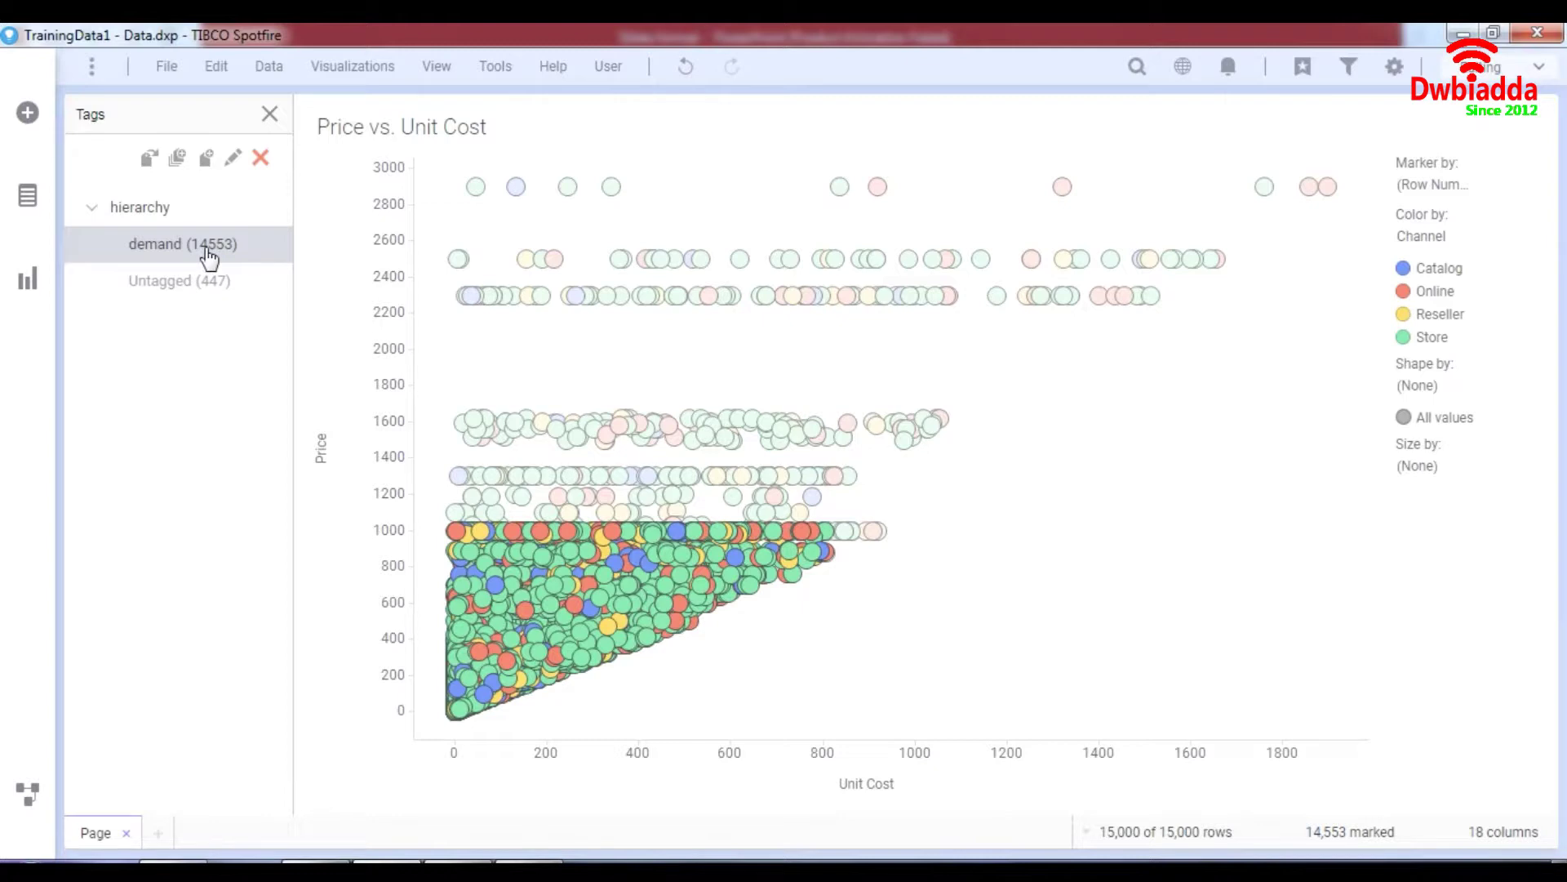
{"action": "left_click", "coordinate": [1105, 567]}
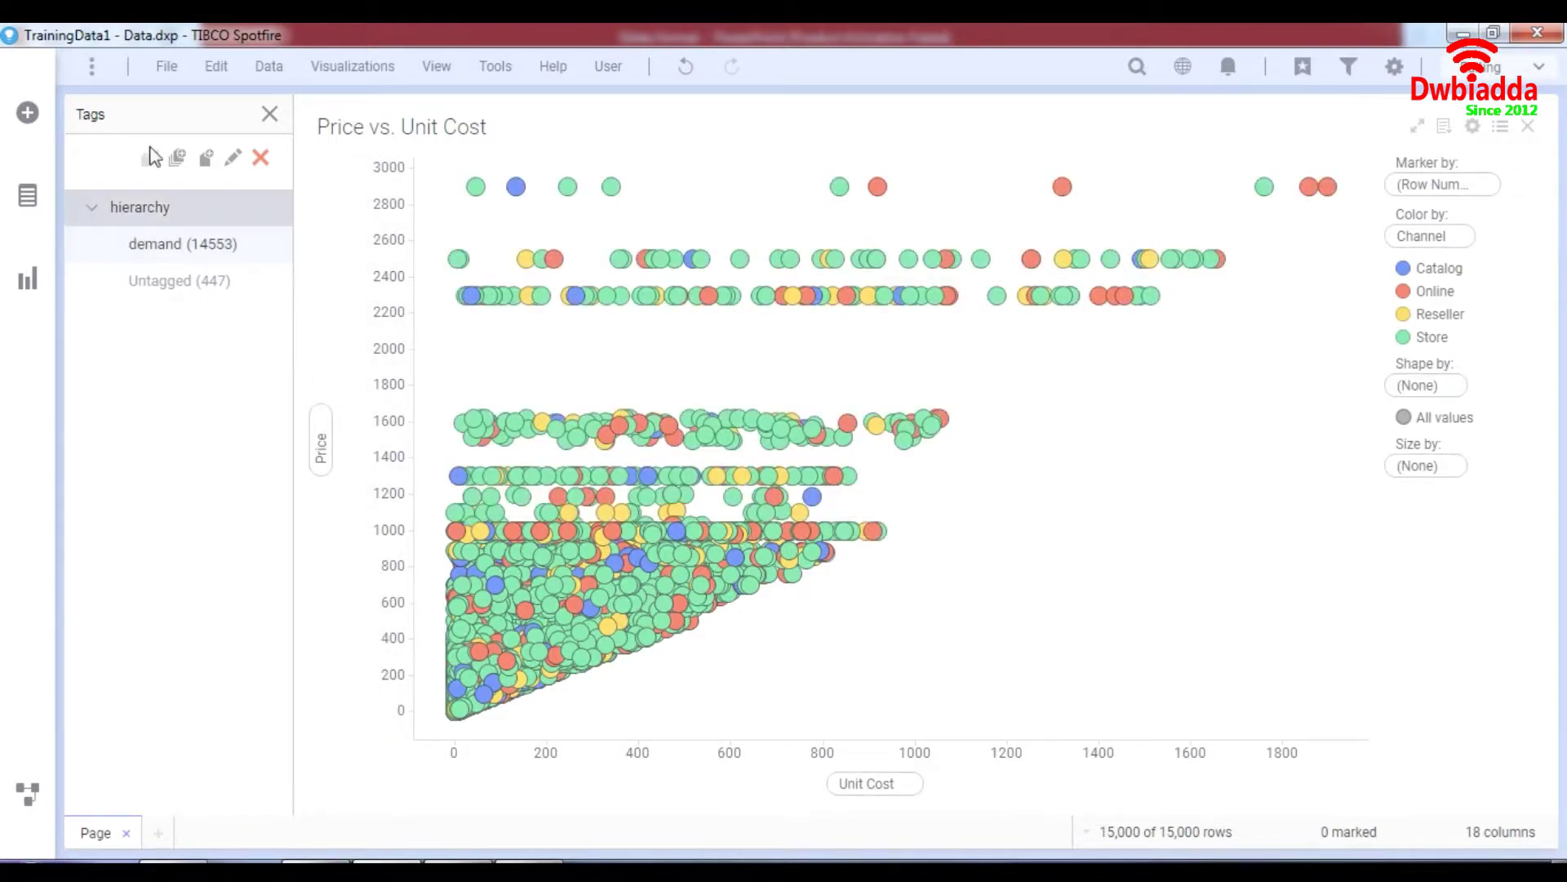
Add a 'normal' tag and assign it to the 278 points priced about 1100–1600
{"action": "left_click", "coordinate": [211, 165]}
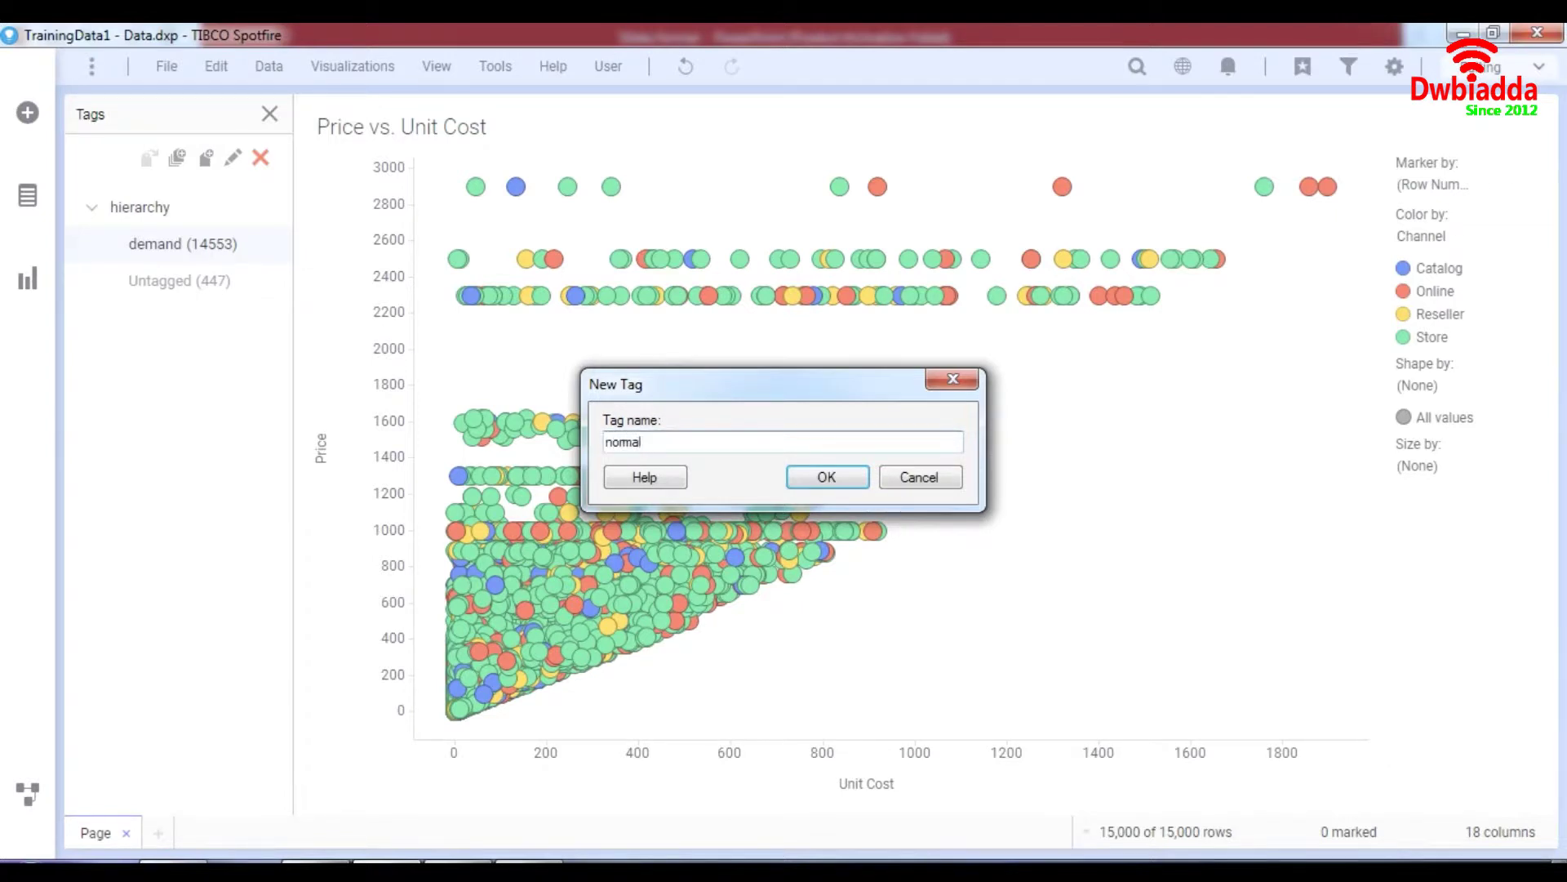
{"action": "key", "text": "Return"}
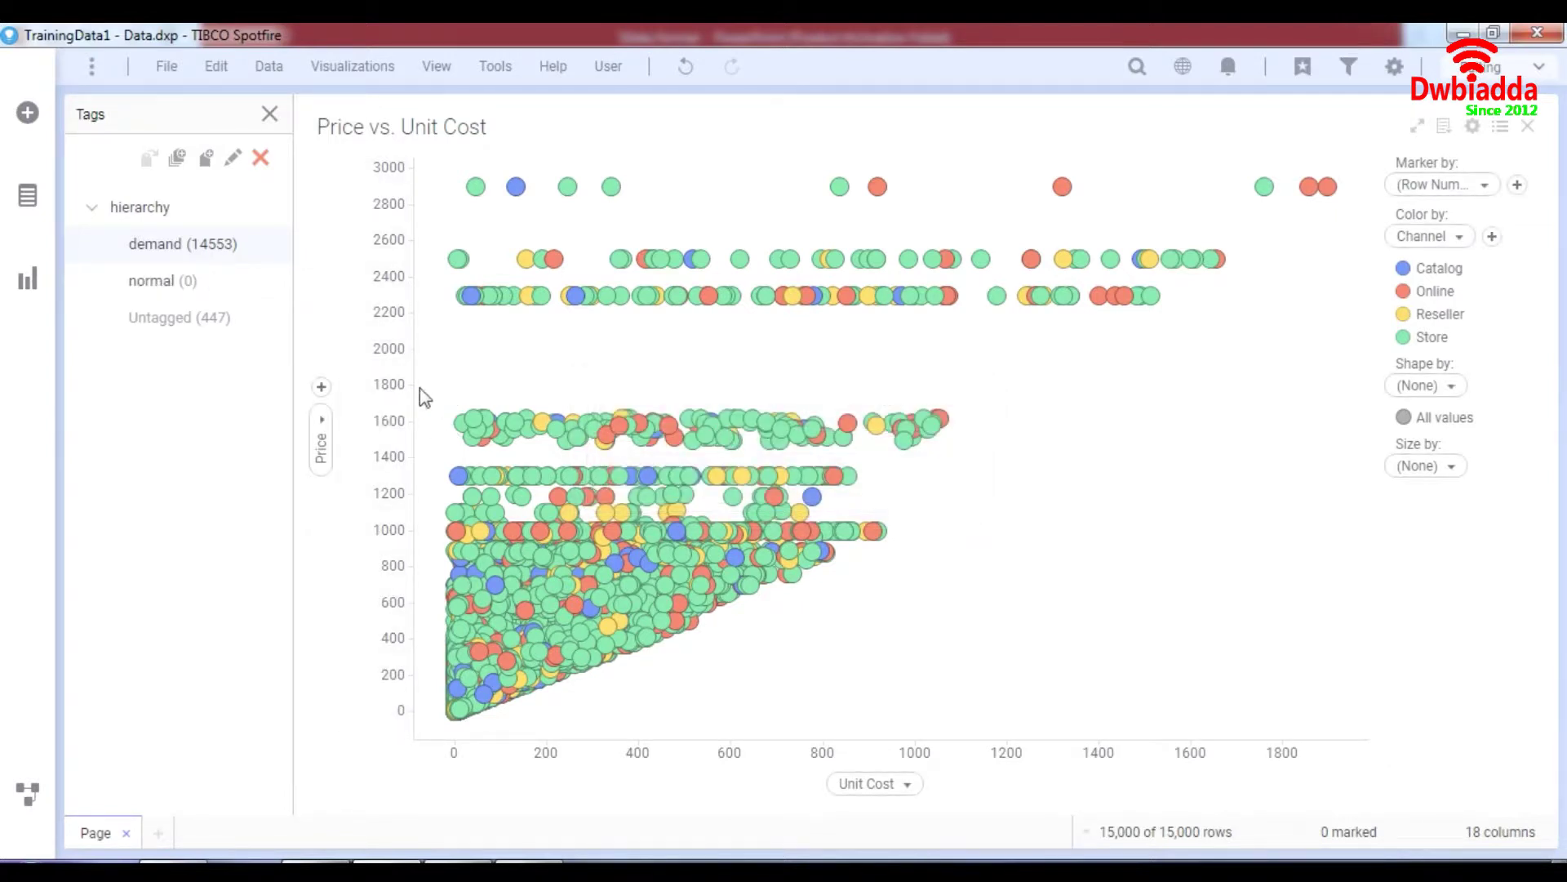
{"action": "left_click_drag", "start_coordinate": [424, 384], "coordinate": [1002, 526]}
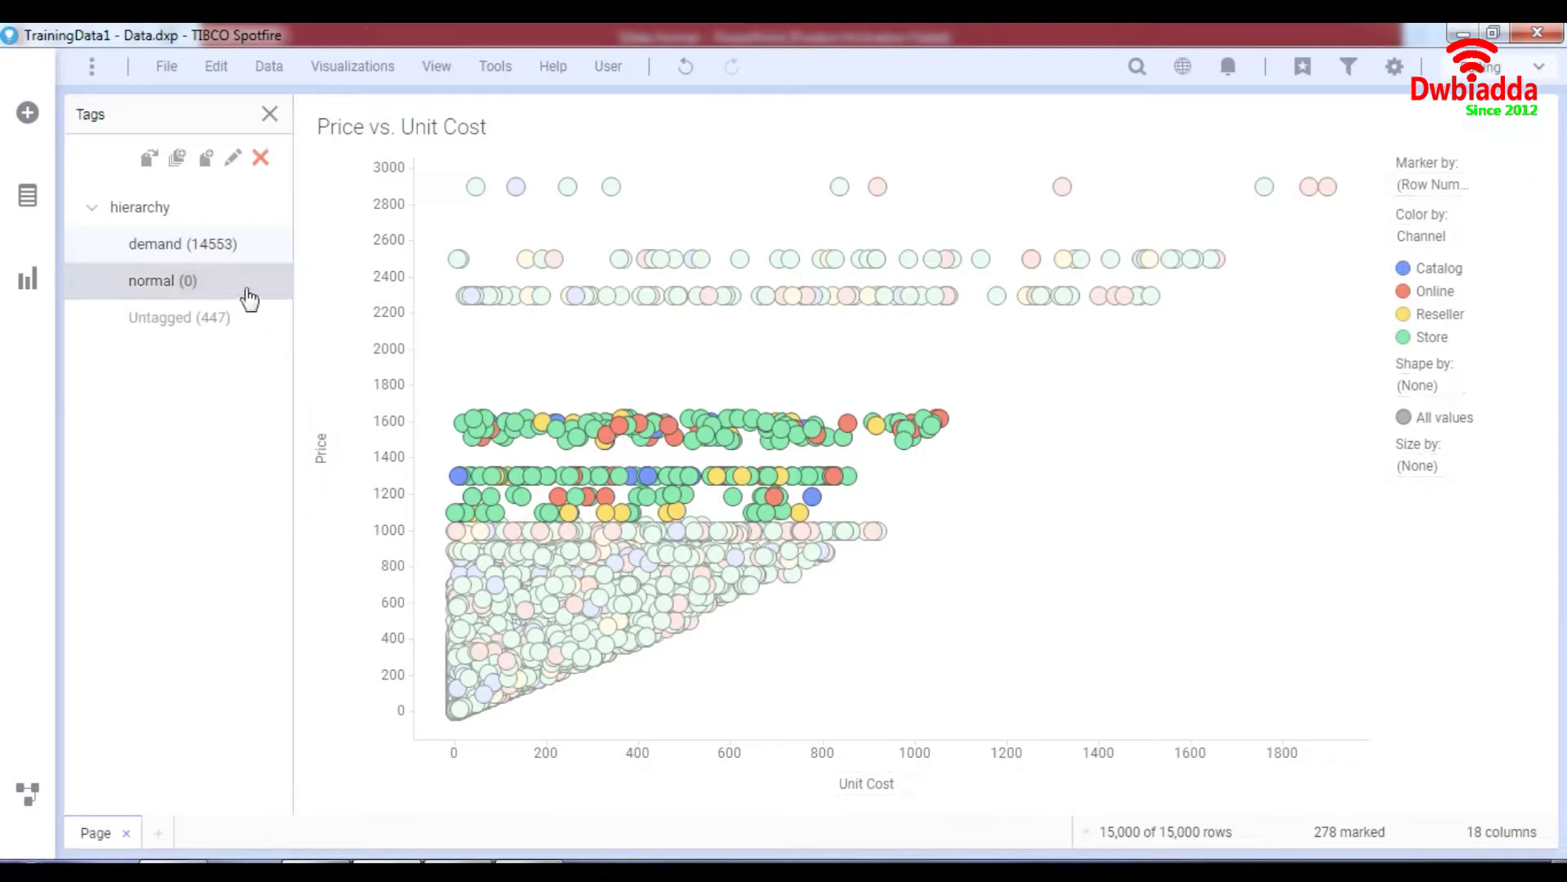
{"action": "left_click", "coordinate": [199, 288]}
{"action": "left_click", "coordinate": [147, 161]}
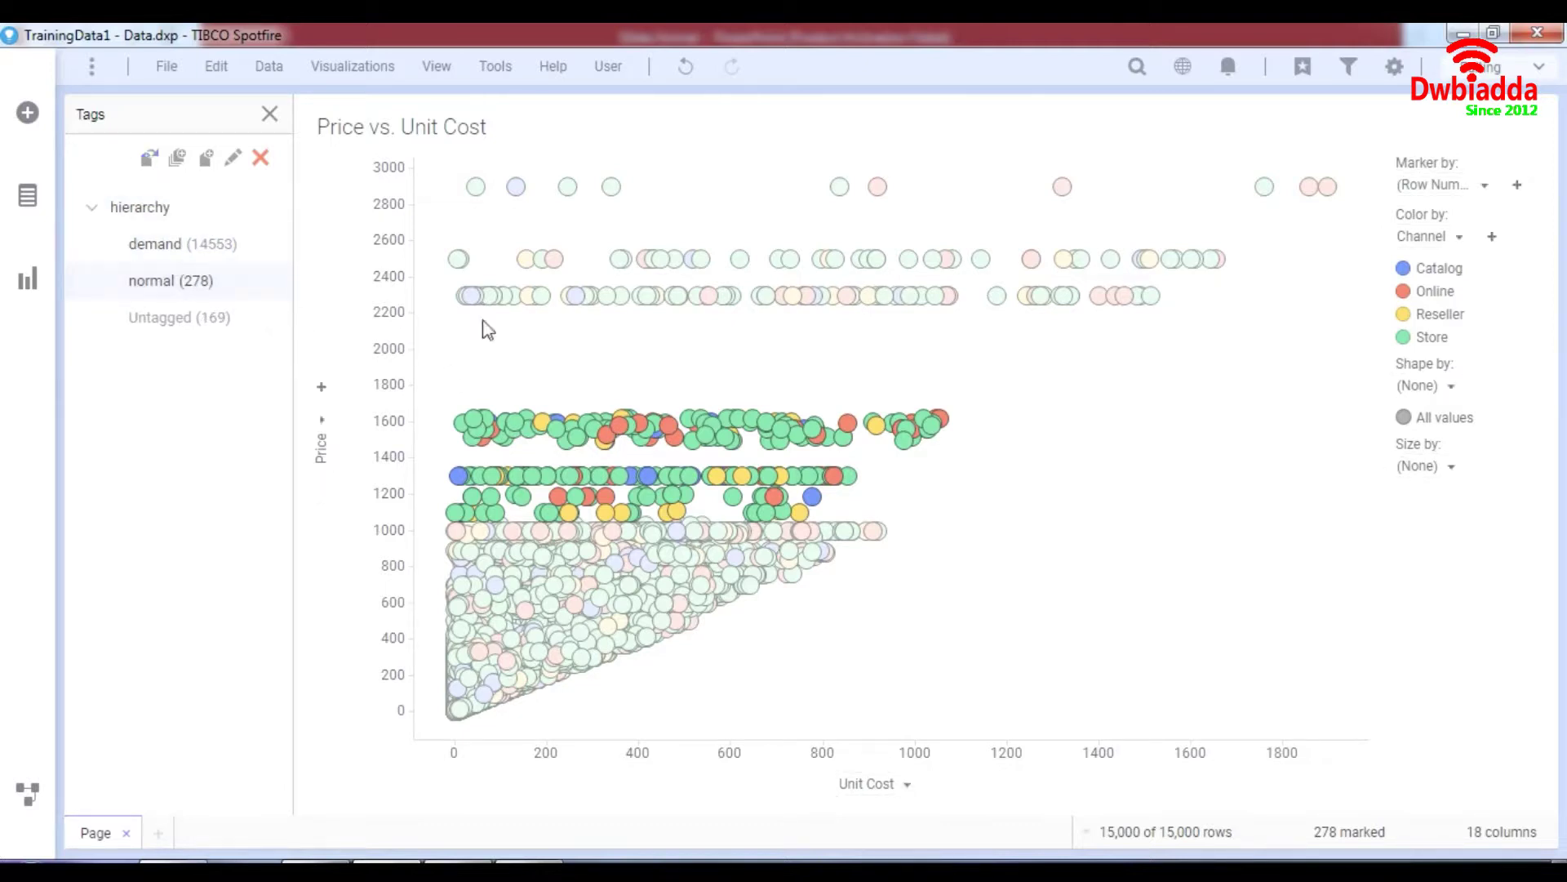
{"action": "left_click", "coordinate": [634, 336]}
Mark the 140 points priced above 2000 and tag them with a new 'exceptional' tag
{"action": "left_click_drag", "start_coordinate": [433, 160], "coordinate": [1355, 336]}
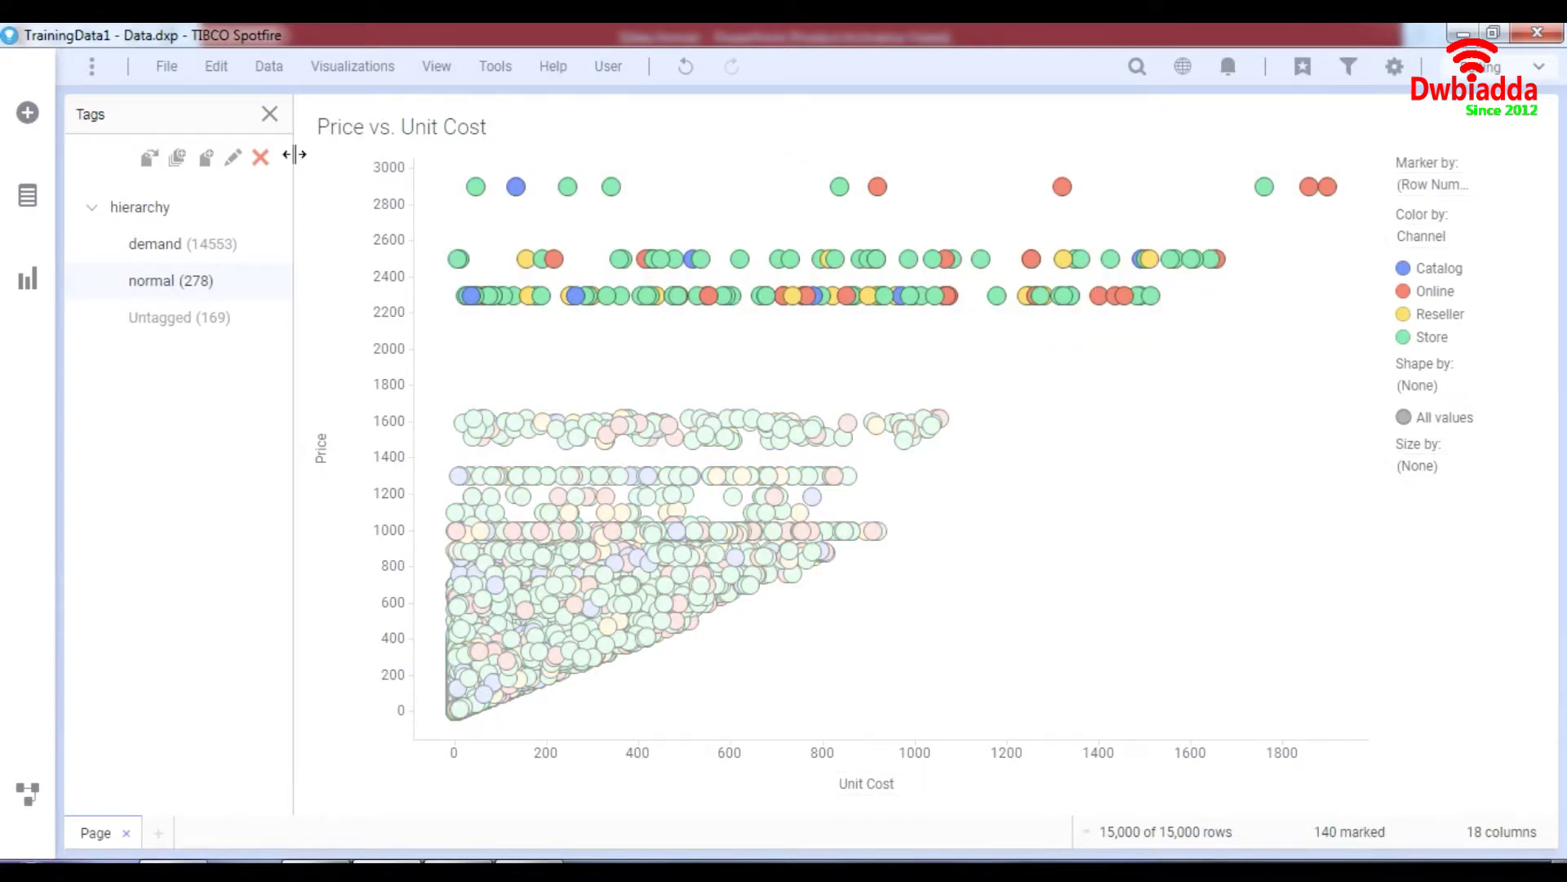
{"action": "left_click", "coordinate": [207, 159]}
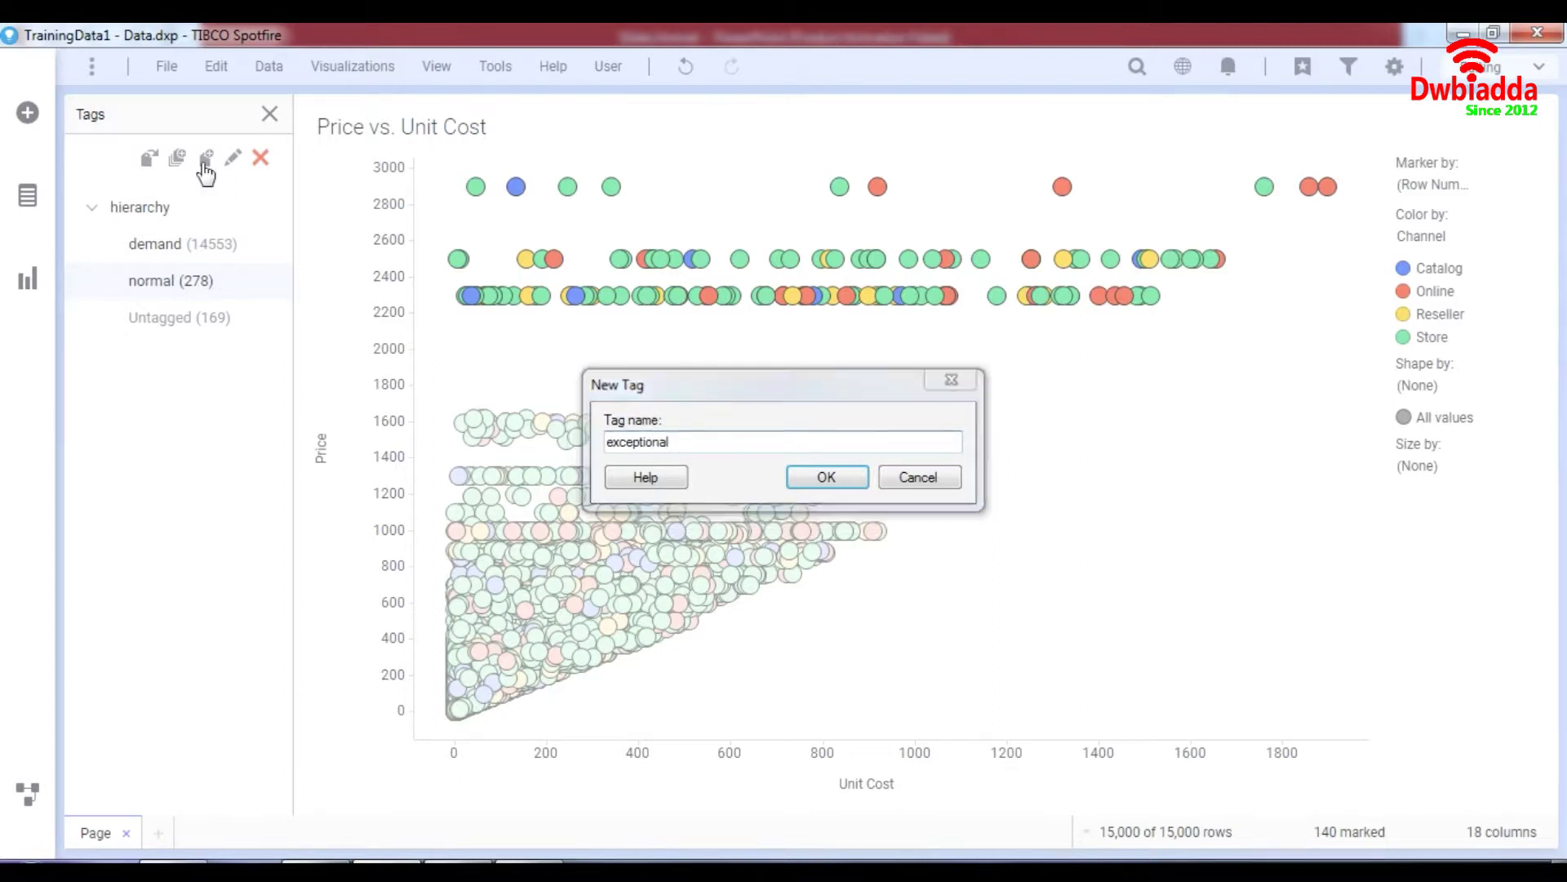
{"action": "key", "text": "Return"}
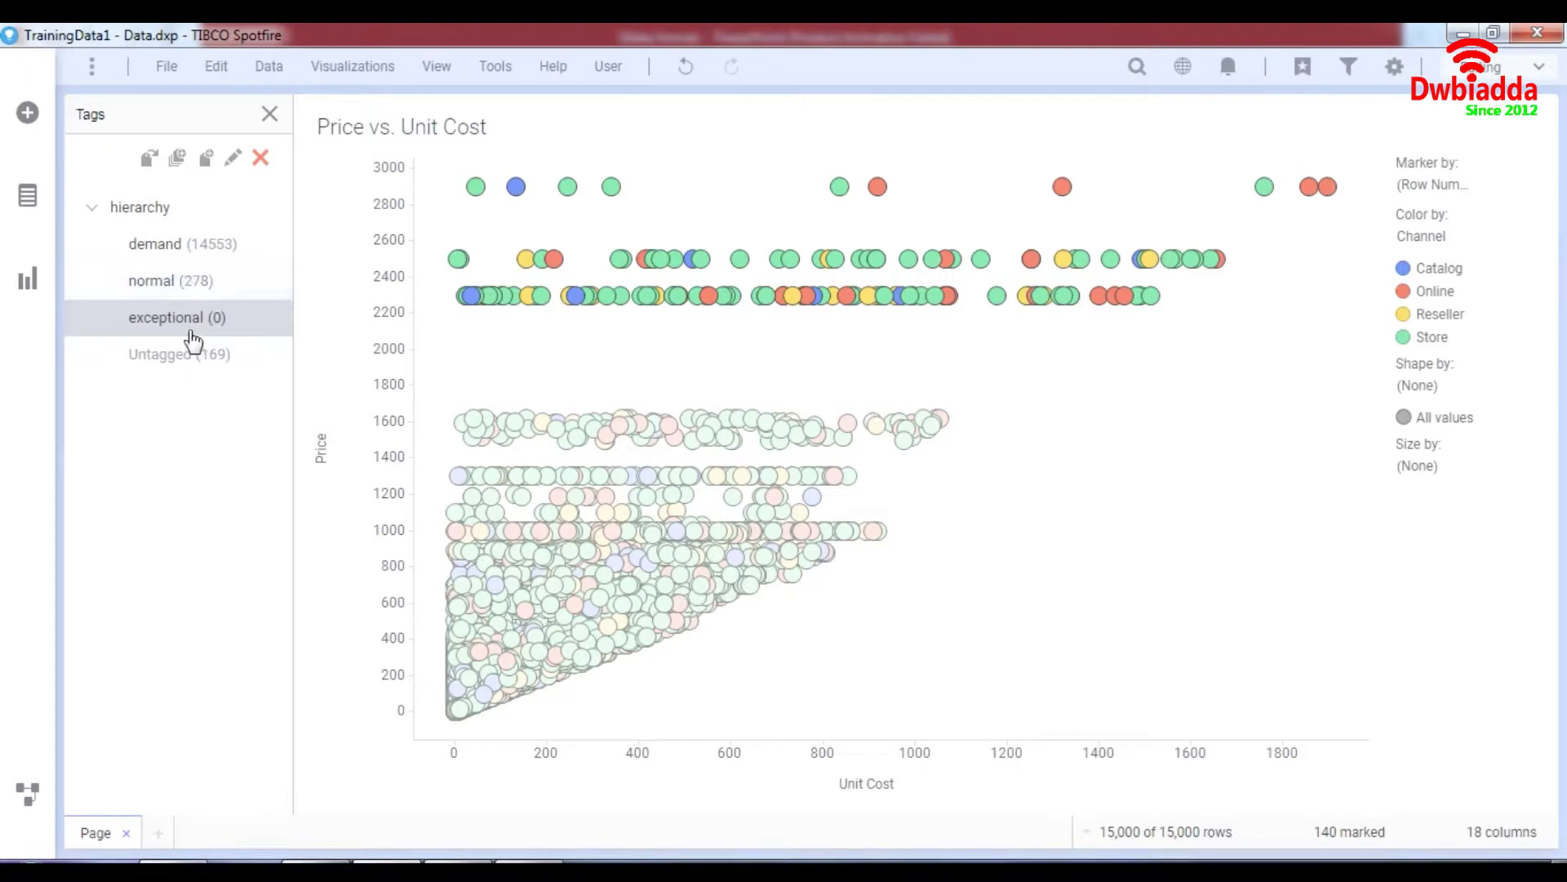
{"action": "left_click", "coordinate": [149, 158]}
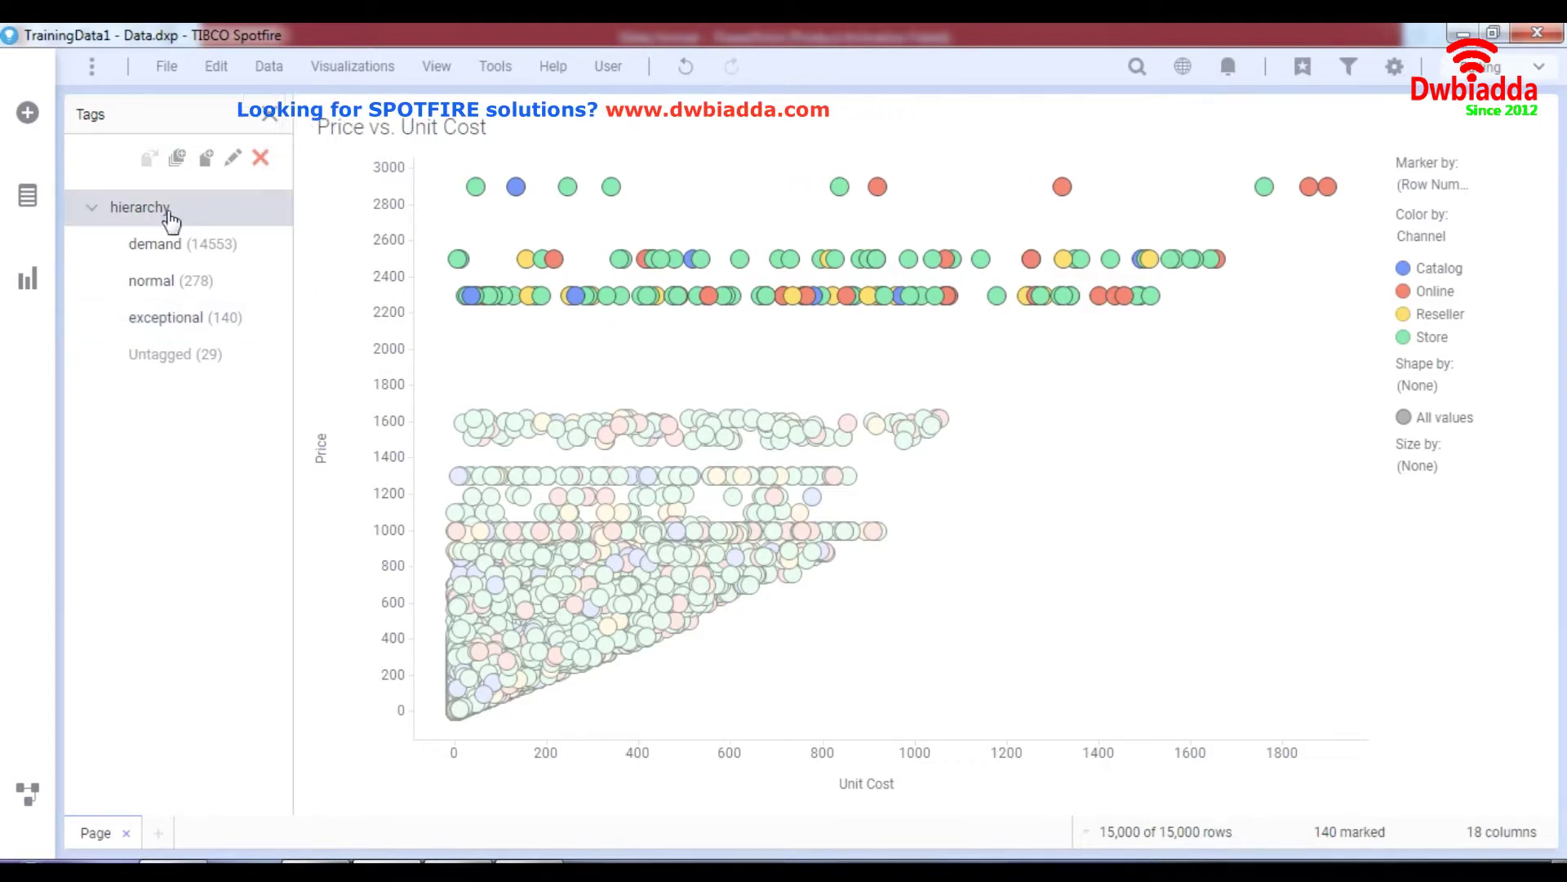
Collapse the hierarchy node and add a bar chart of row counts by Channel
{"action": "left_click", "coordinate": [88, 209]}
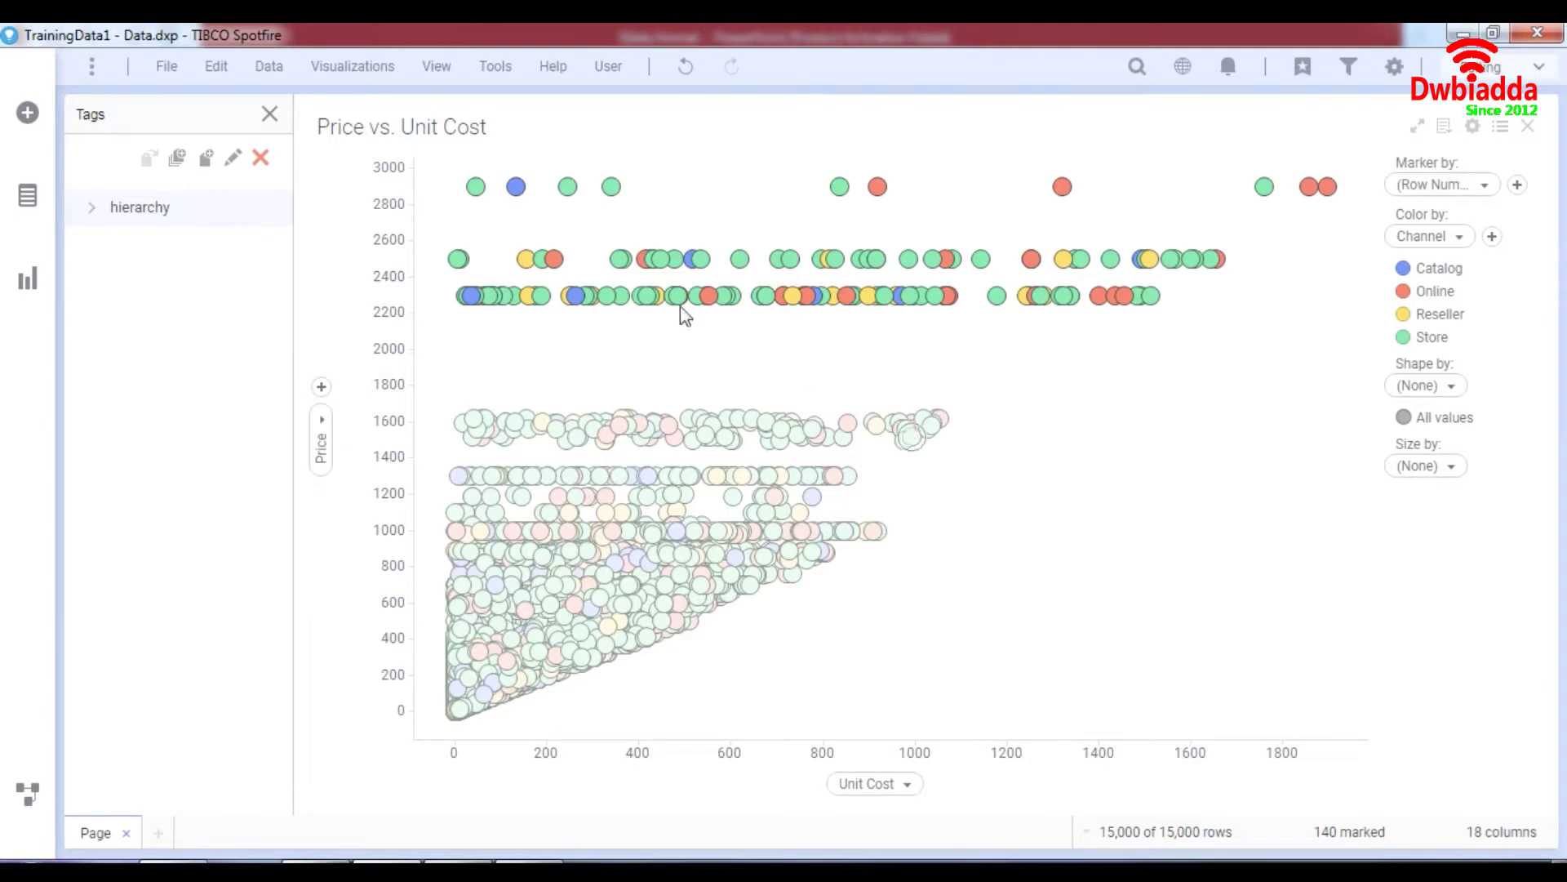
{"action": "left_click", "coordinate": [16, 290]}
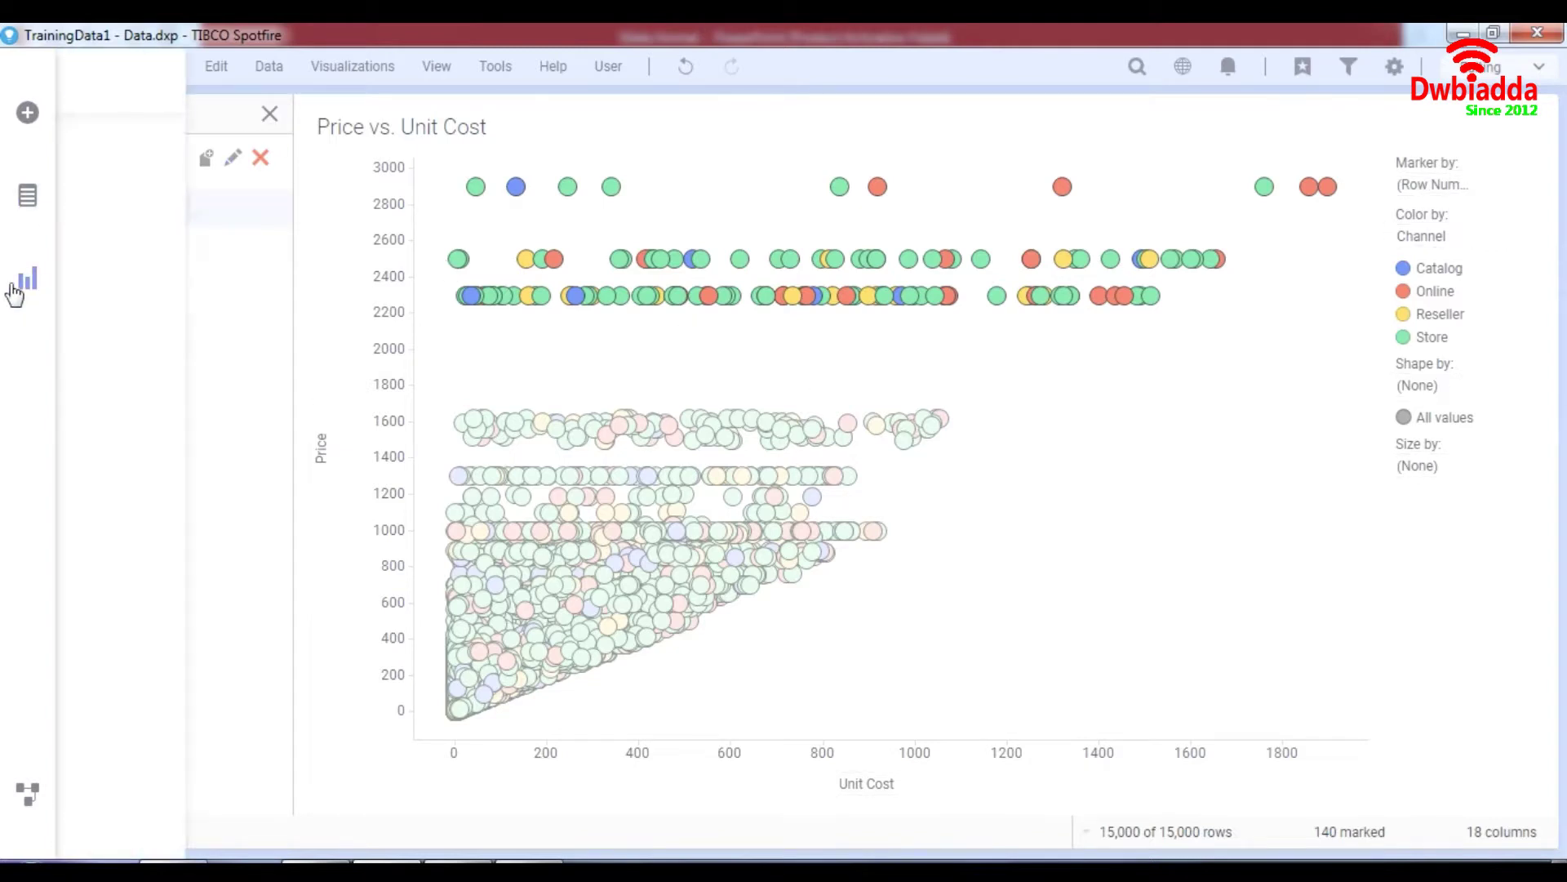
{"action": "left_click", "coordinate": [242, 400]}
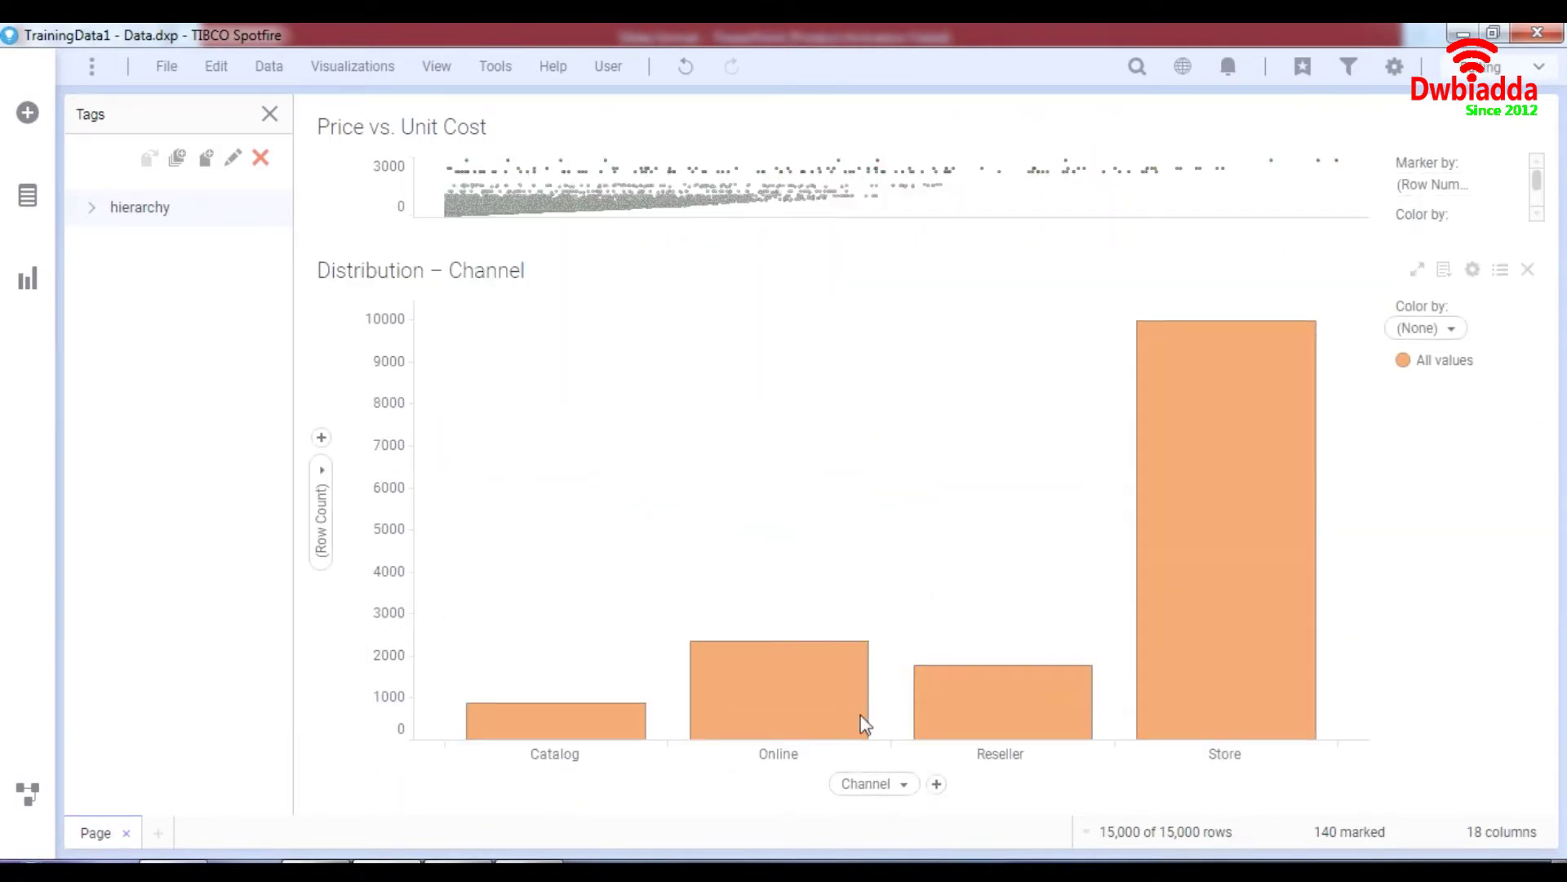
Group the bar chart by hierarchy tags, enlarge the scatter plot, and mark the 278 normal rows
{"action": "left_click", "coordinate": [906, 783]}
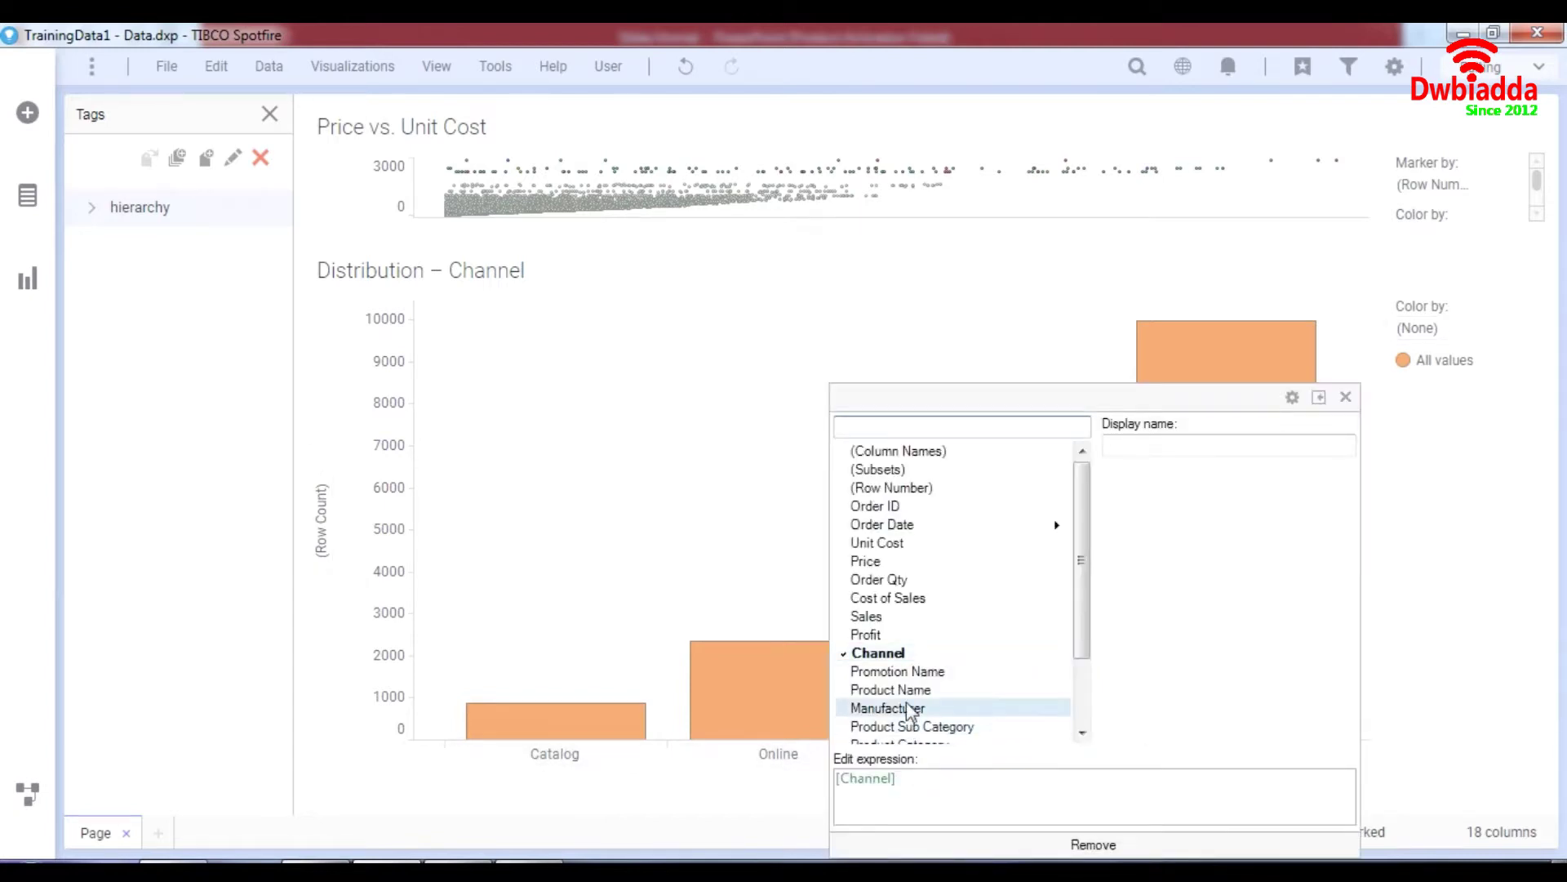
{"action": "scroll", "coordinate": [908, 690], "scroll_direction": "down", "scroll_amount": 2}
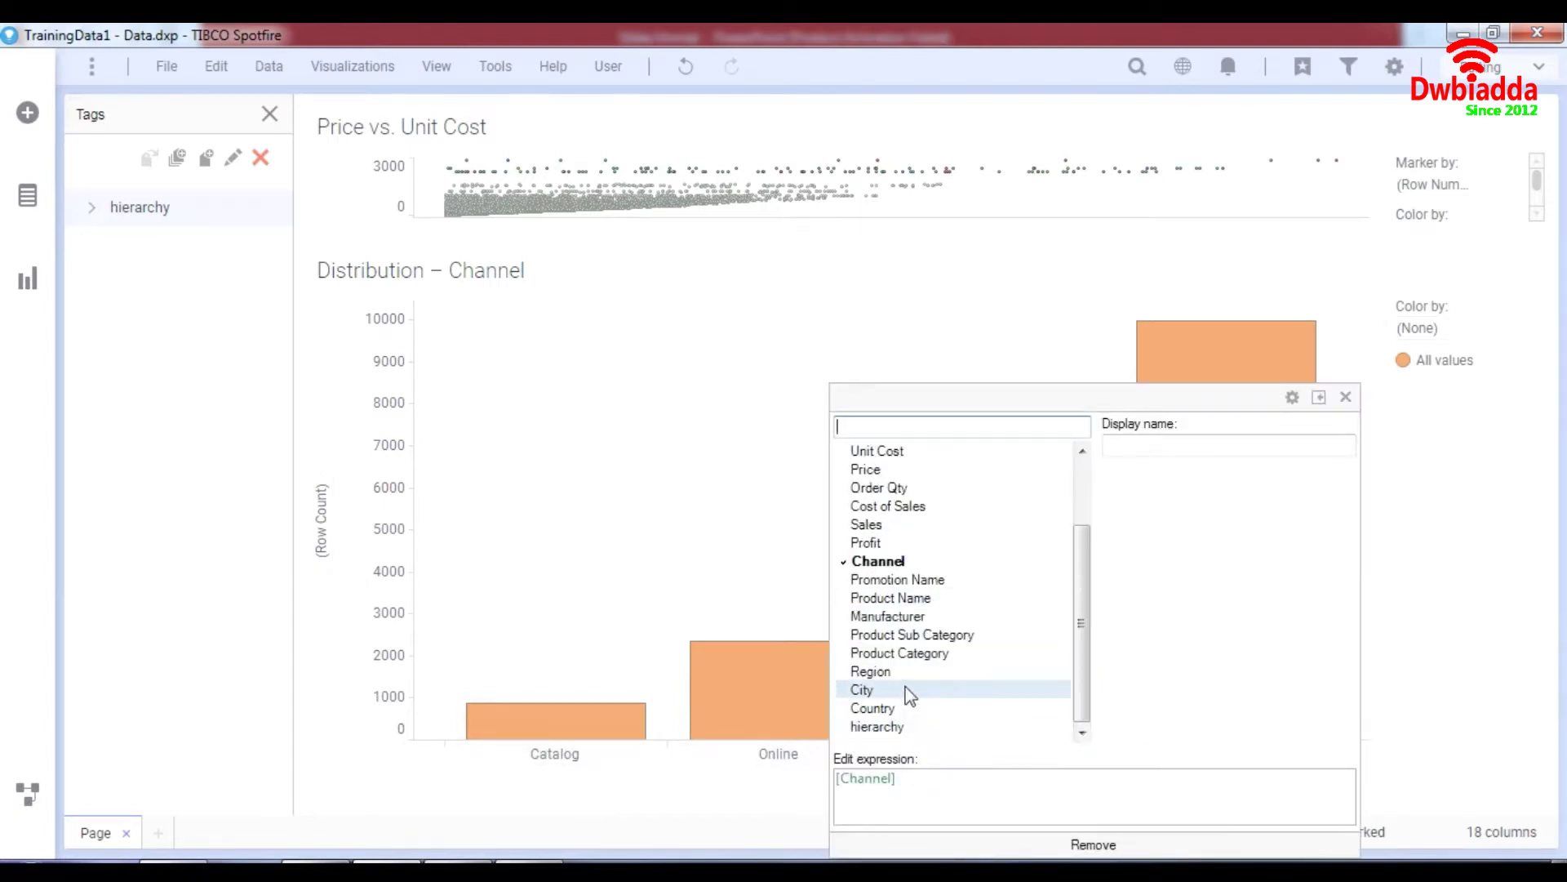
{"action": "left_click", "coordinate": [924, 730]}
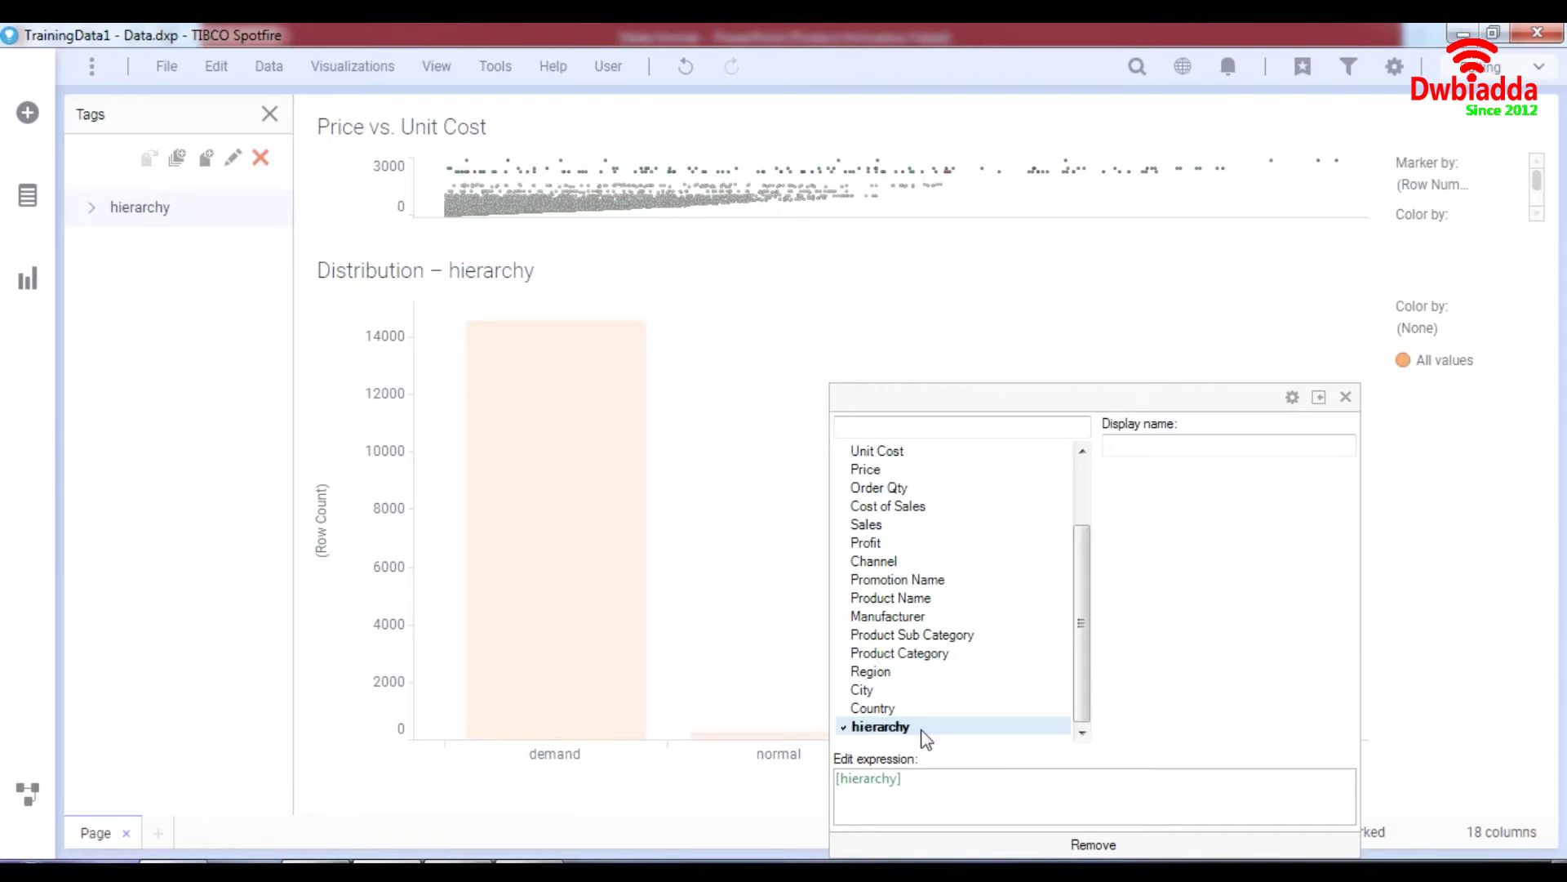
{"action": "left_click", "coordinate": [1346, 396]}
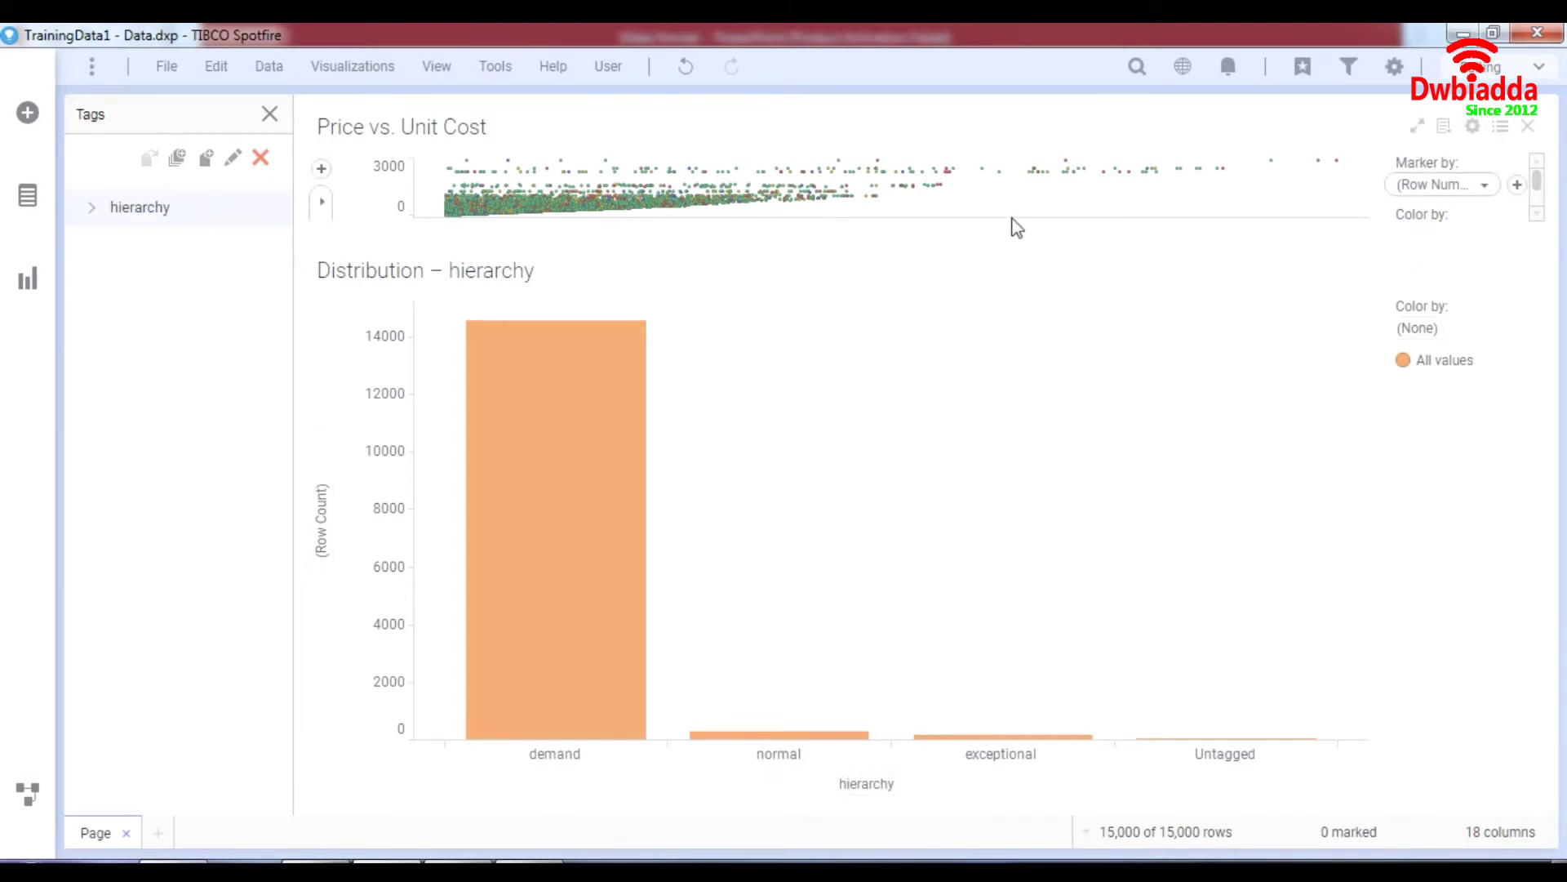
{"action": "left_click_drag", "start_coordinate": [847, 234], "coordinate": [850, 445]}
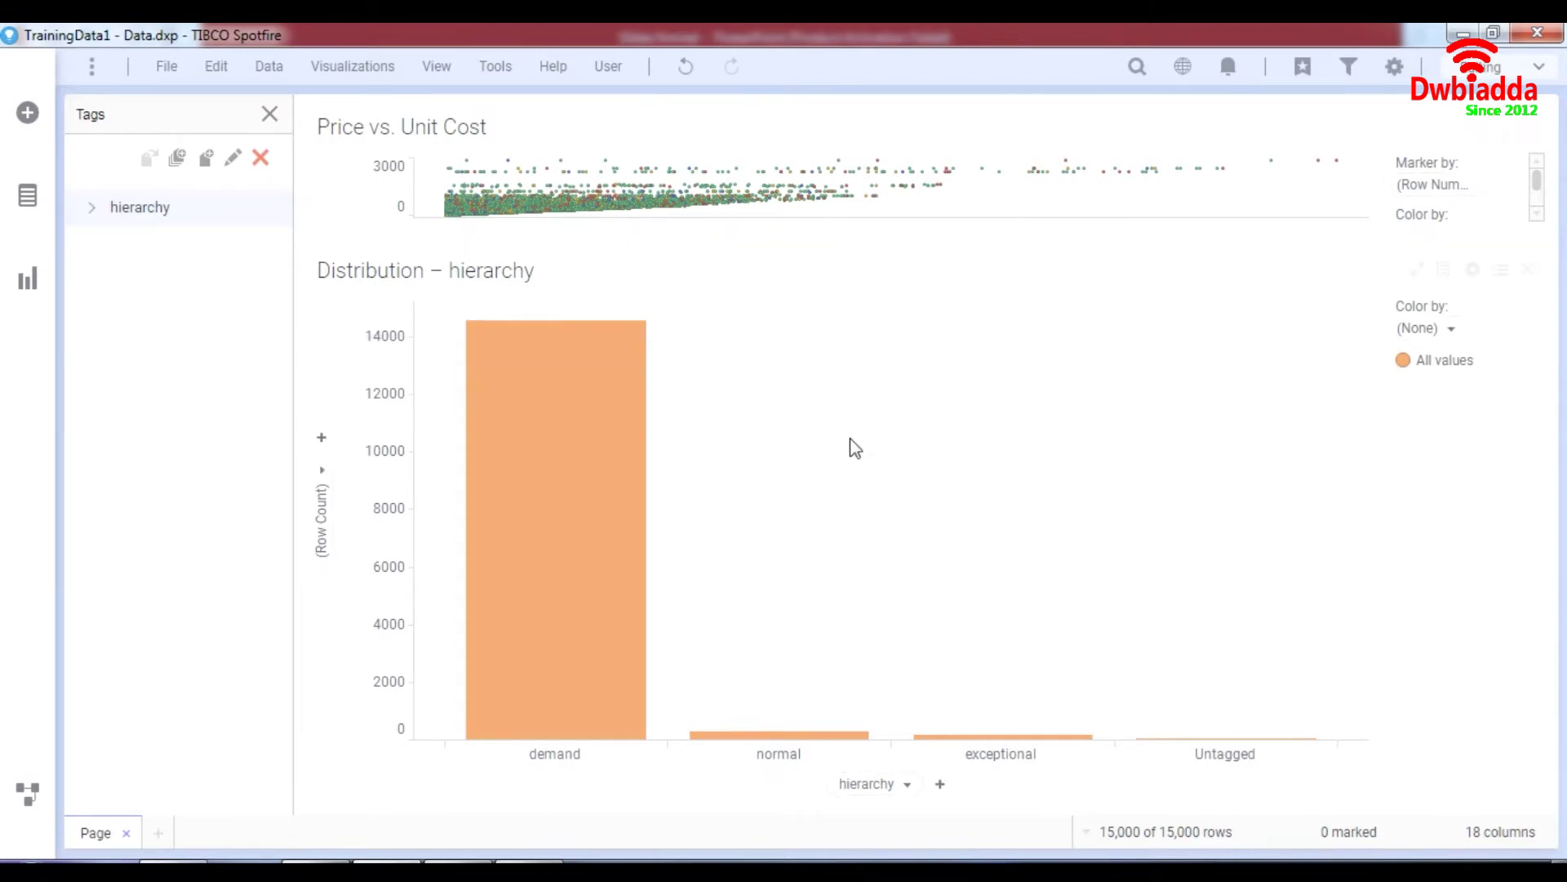
{"action": "left_click", "coordinate": [763, 739]}
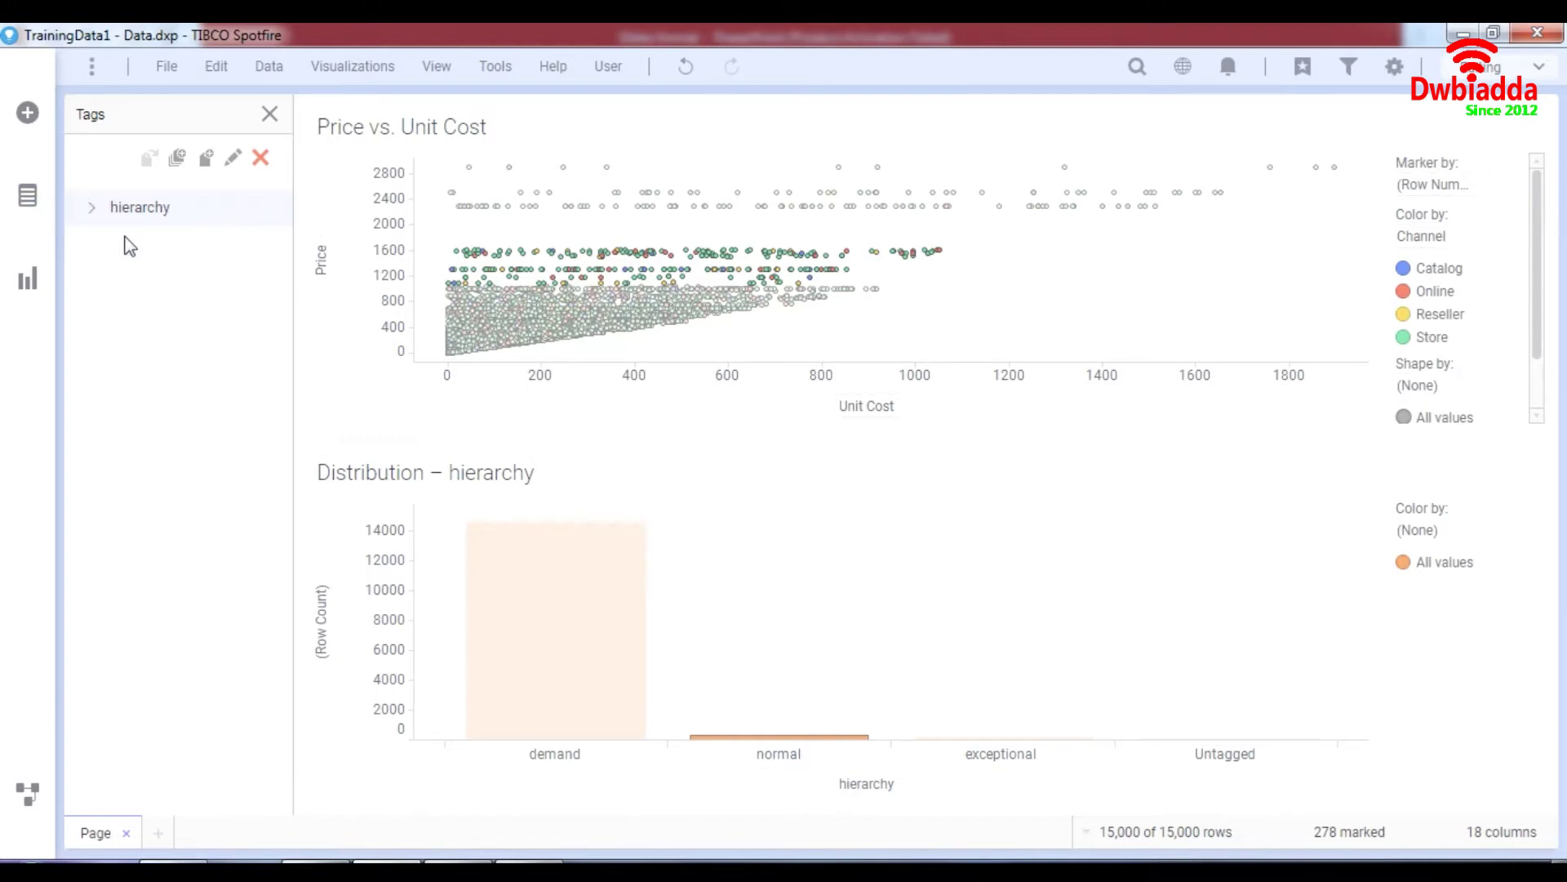
Set Order ID as the key column for linked data in Data table properties and apply
{"action": "left_click", "coordinate": [257, 67]}
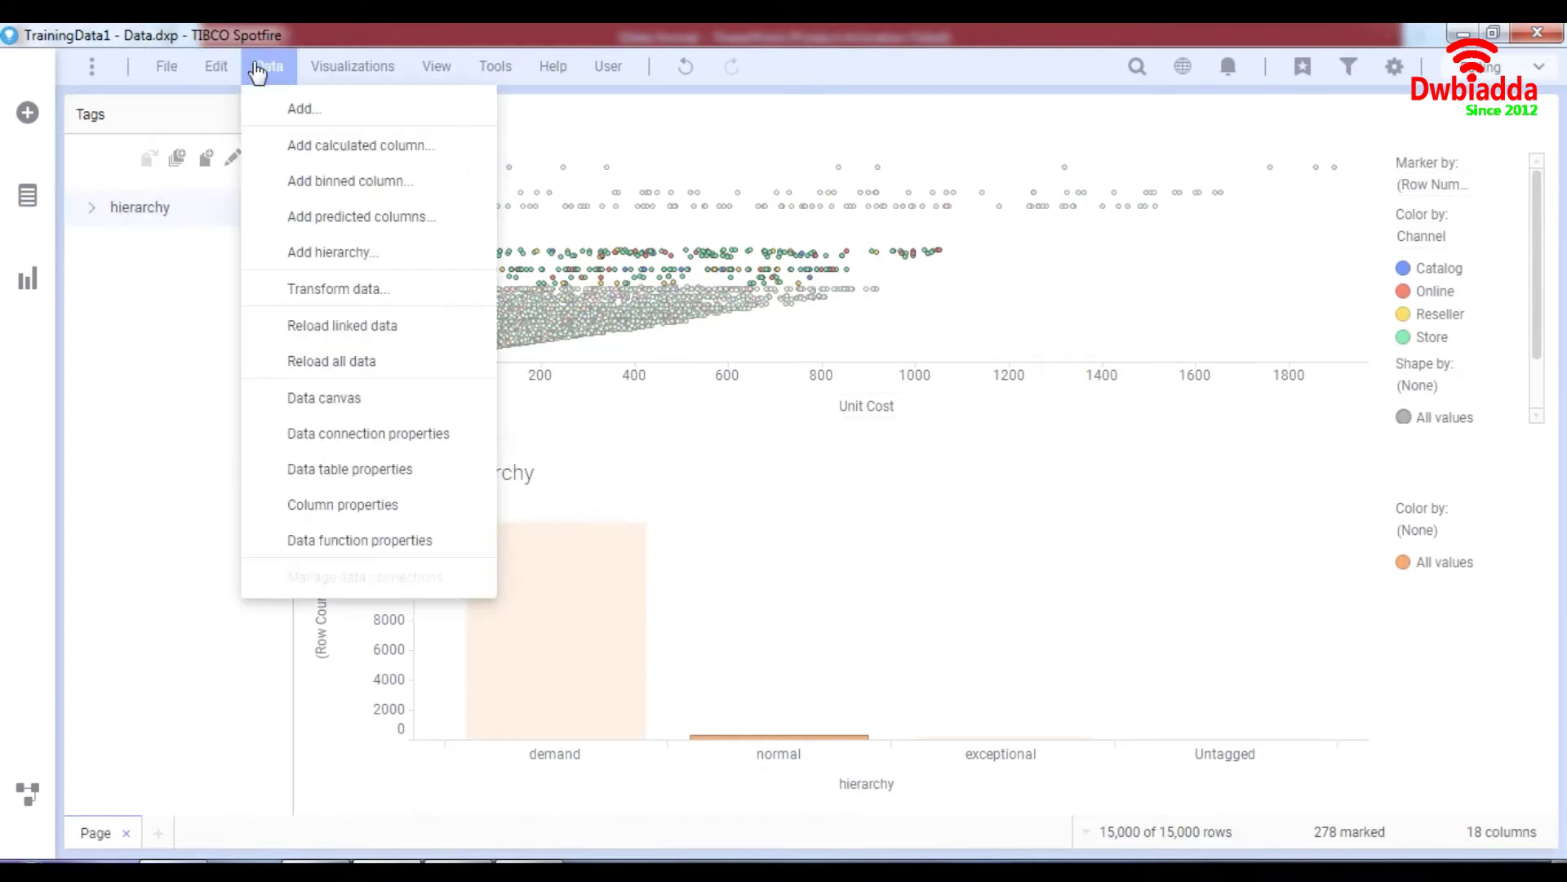
{"action": "left_click", "coordinate": [331, 471]}
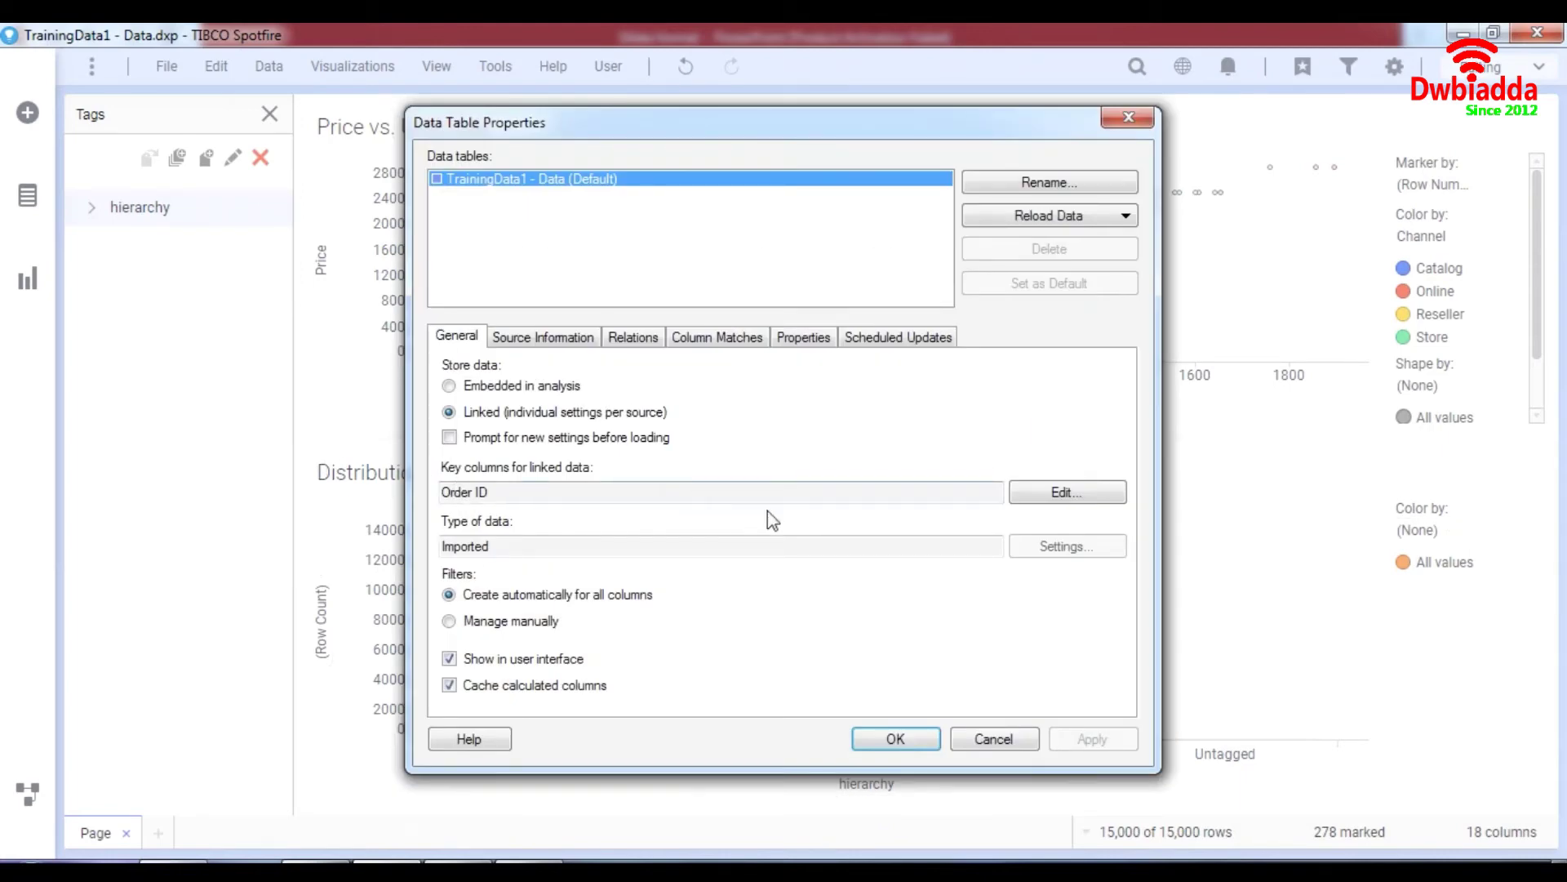
{"action": "left_click", "coordinate": [1062, 493]}
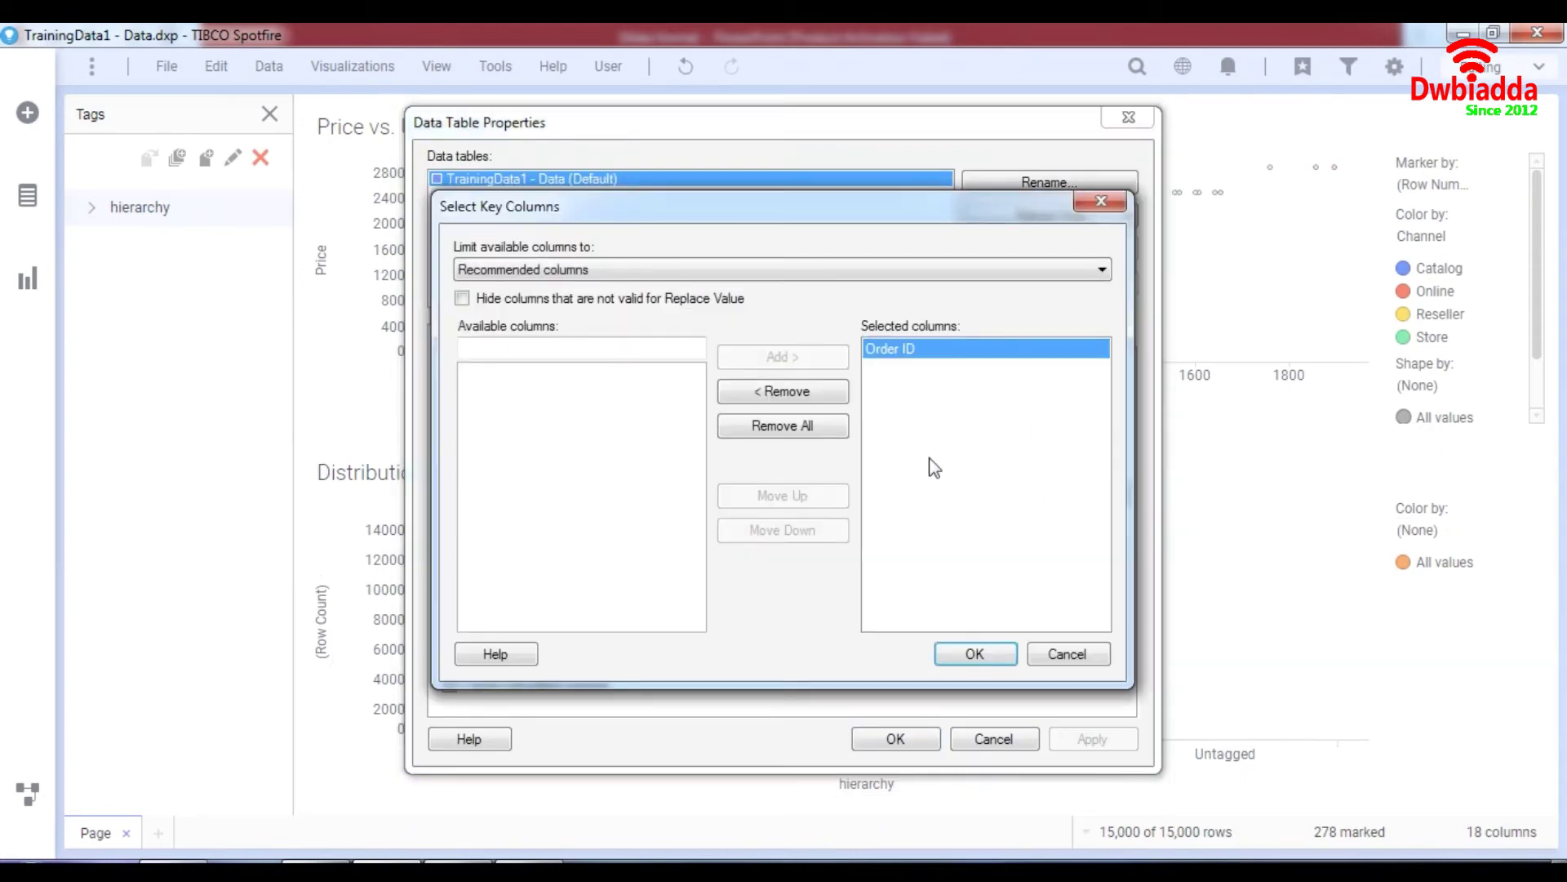
{"action": "left_click", "coordinate": [835, 393]}
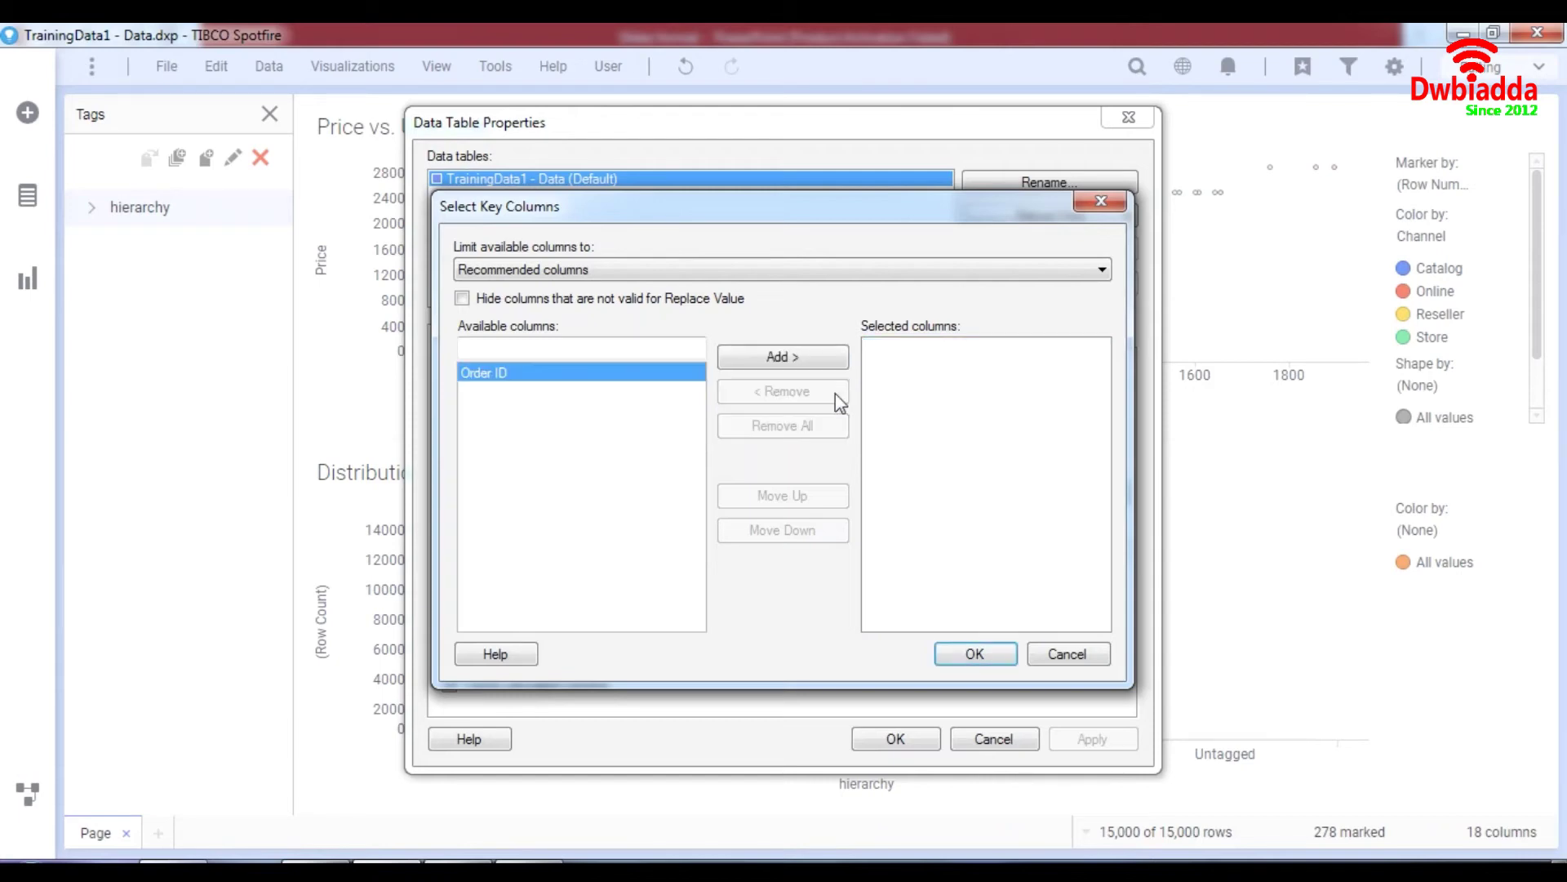
{"action": "left_click", "coordinate": [777, 357]}
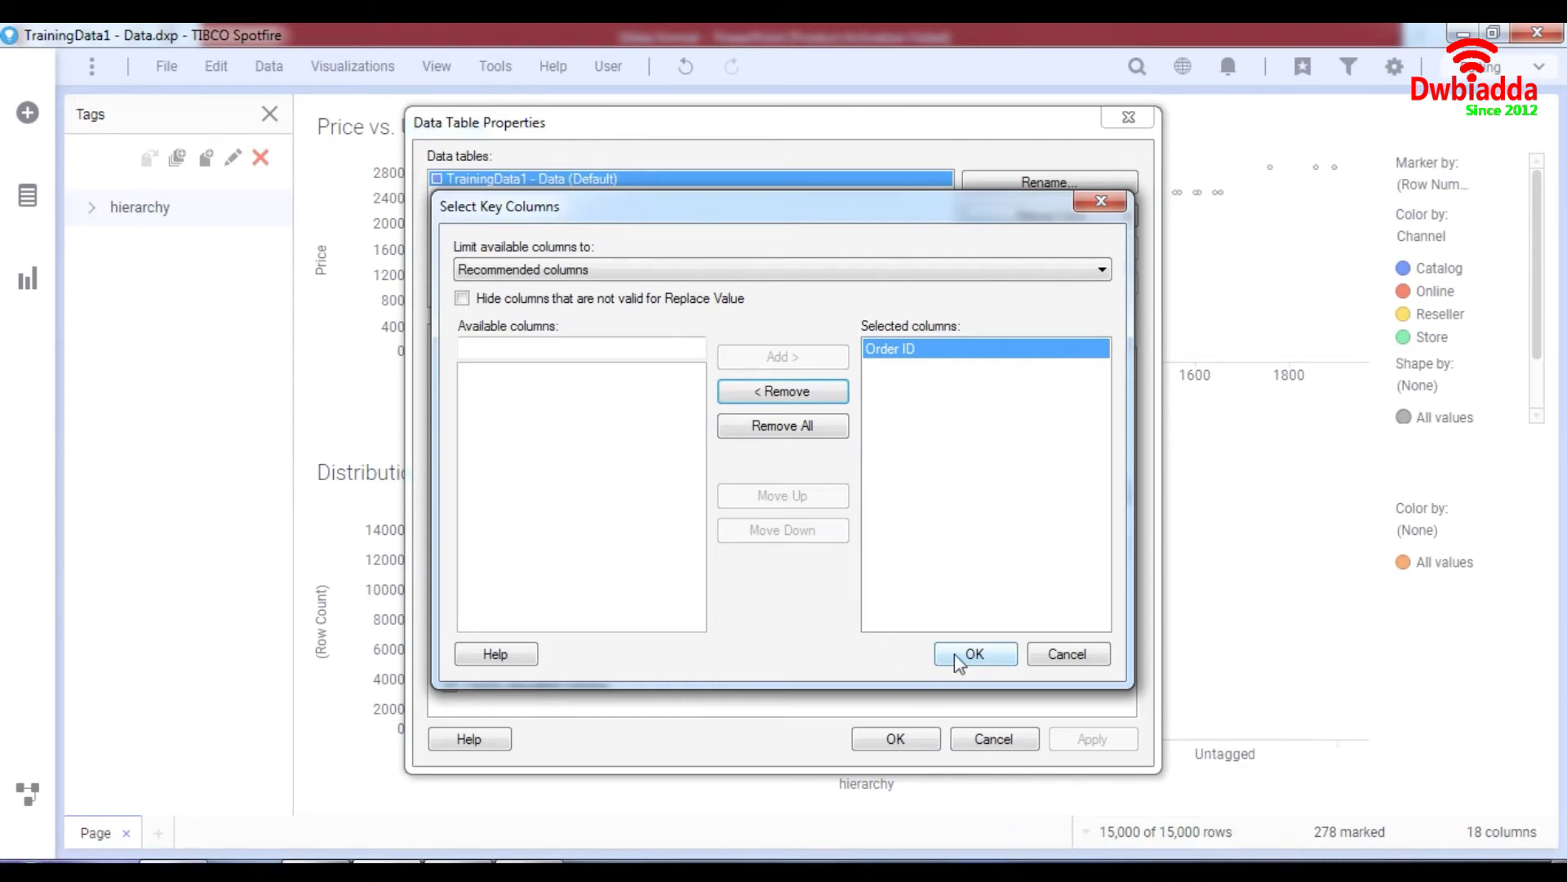
{"action": "left_click", "coordinate": [954, 653]}
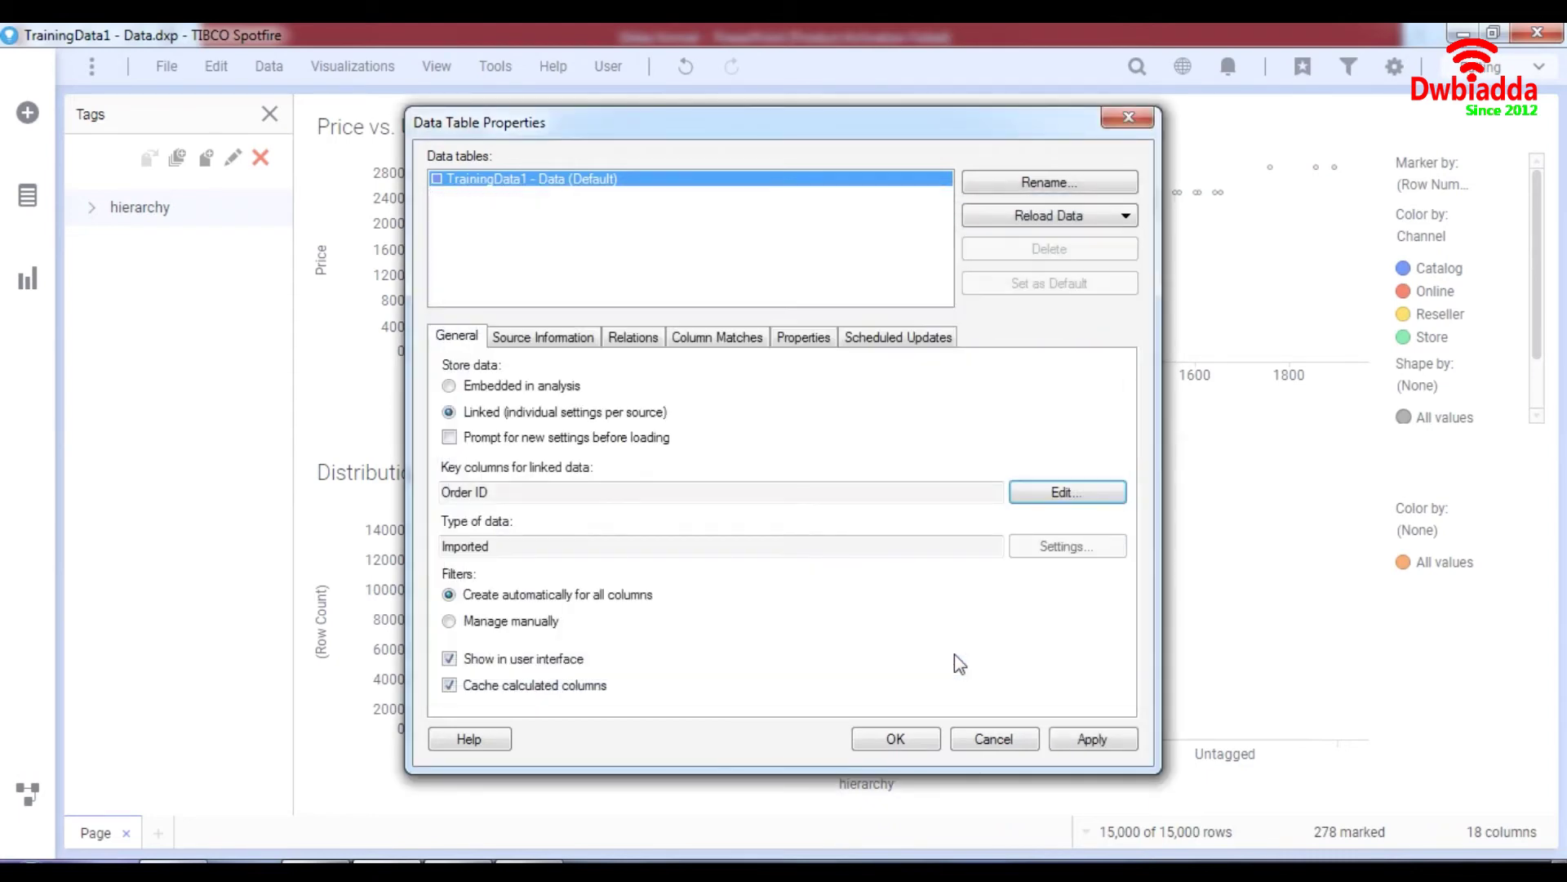
{"action": "left_click", "coordinate": [1092, 741]}
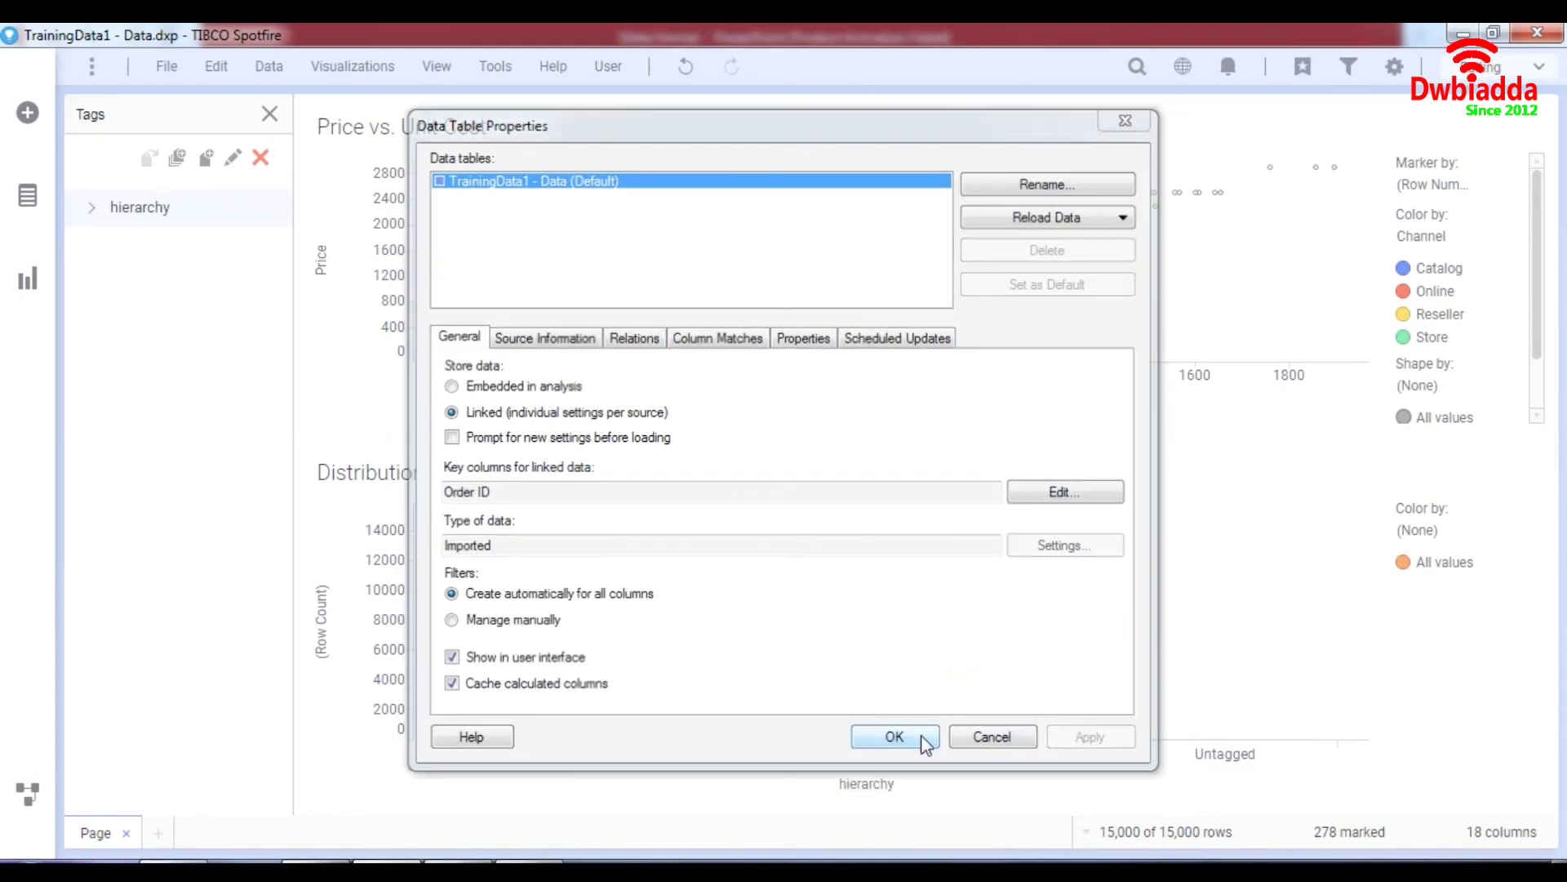
{"action": "left_click", "coordinate": [895, 739]}
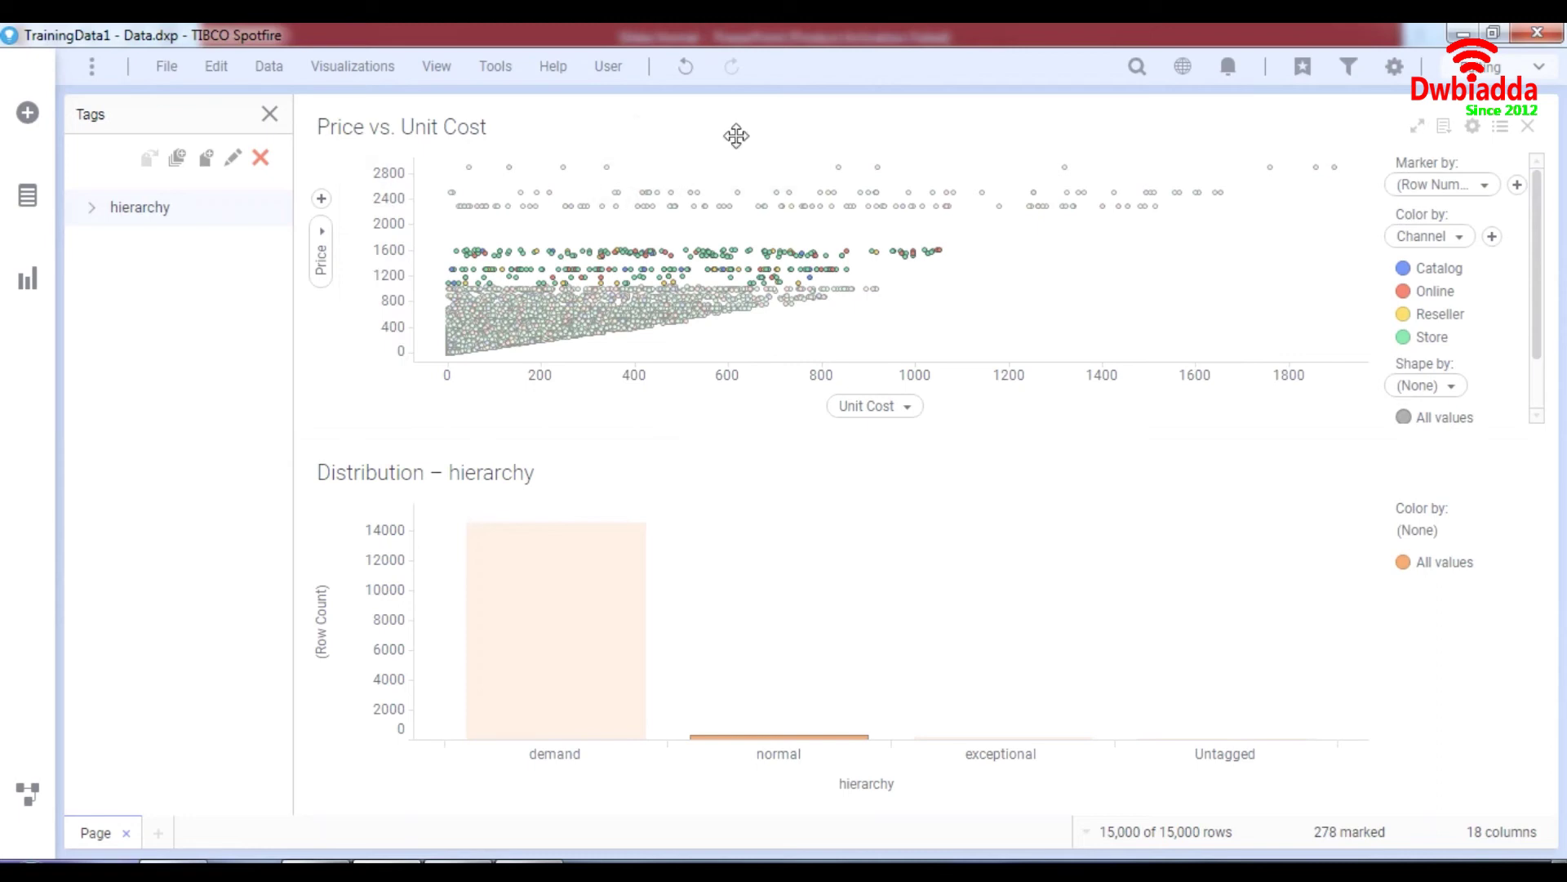
Close the Tags pane so both charts span the page, and clear the marking
{"action": "left_click", "coordinate": [269, 113]}
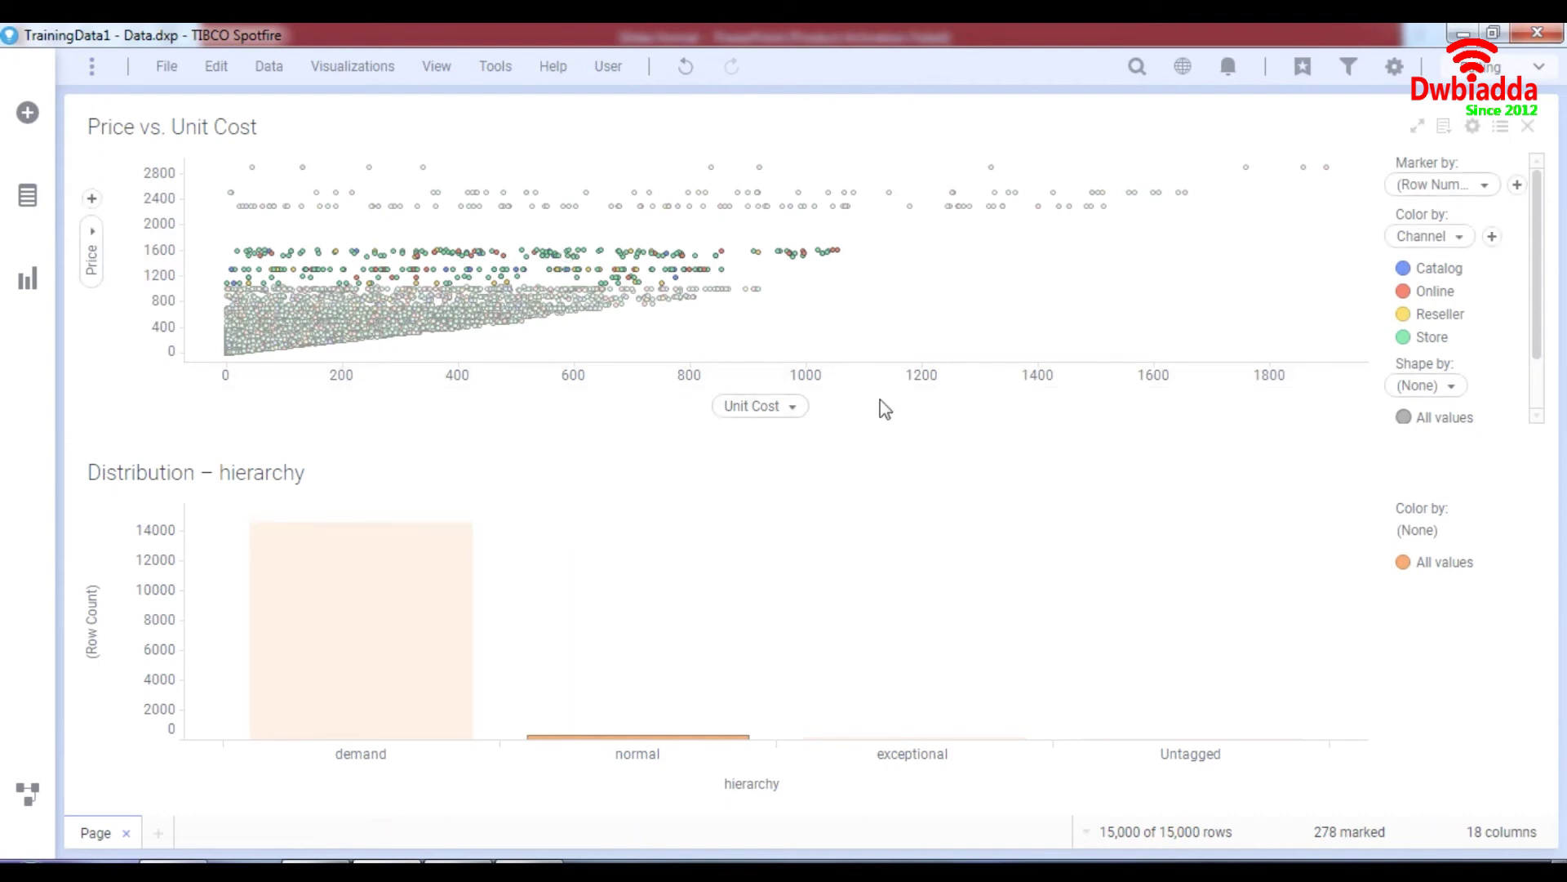
{"action": "left_click", "coordinate": [570, 337]}
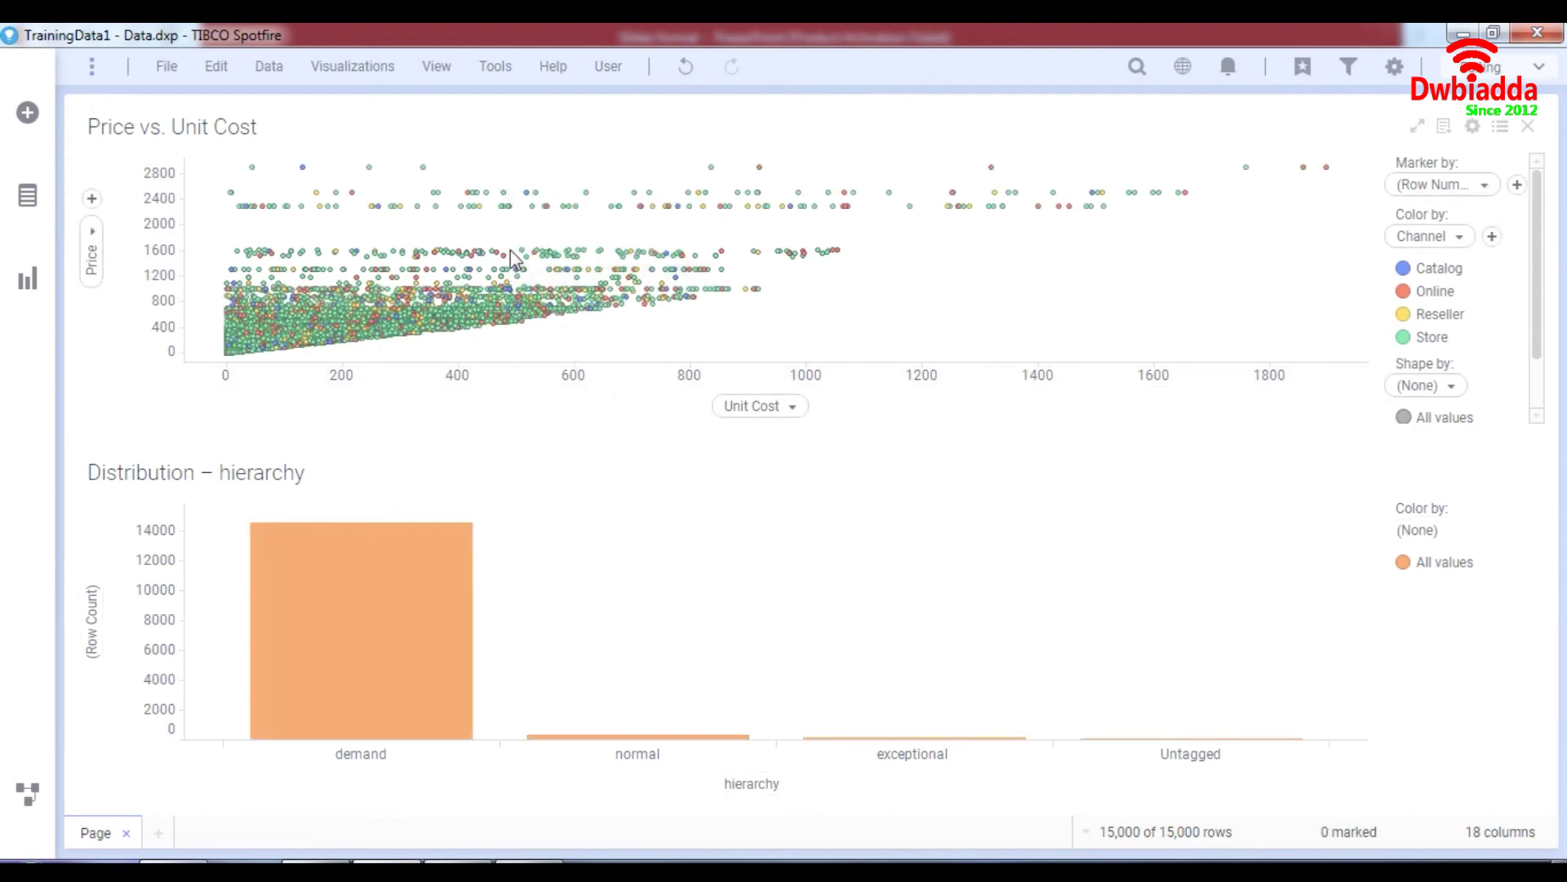